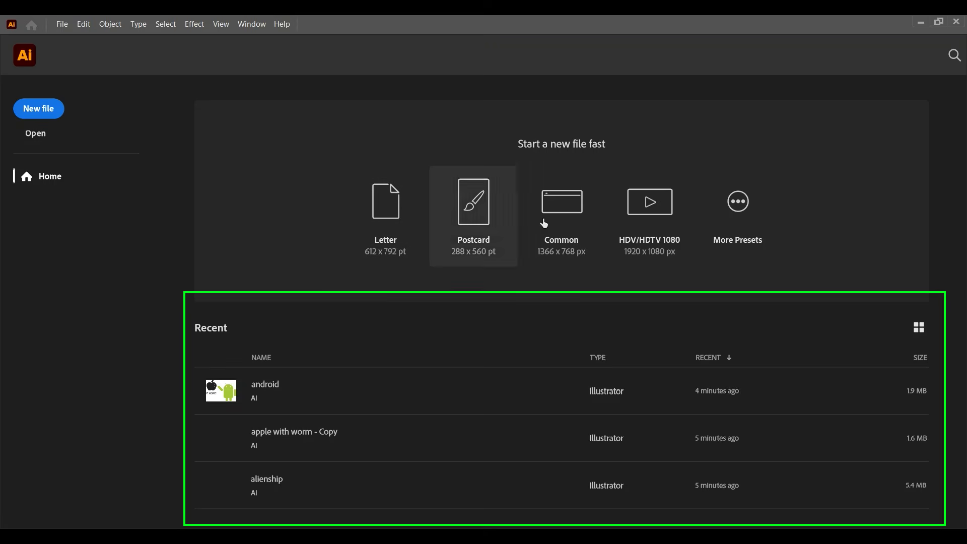
Start a new document setup and review the width, height and measurement unit settings
{"action": "left_click", "coordinate": [45, 112]}
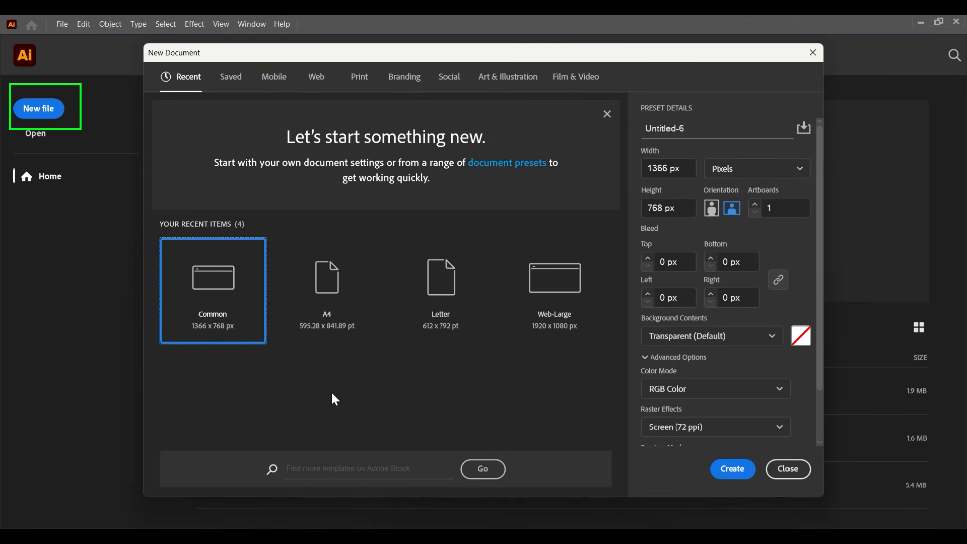
{"action": "left_click", "coordinate": [670, 172]}
{"action": "left_click", "coordinate": [671, 207]}
{"action": "left_click", "coordinate": [759, 171]}
{"action": "left_click", "coordinate": [760, 170]}
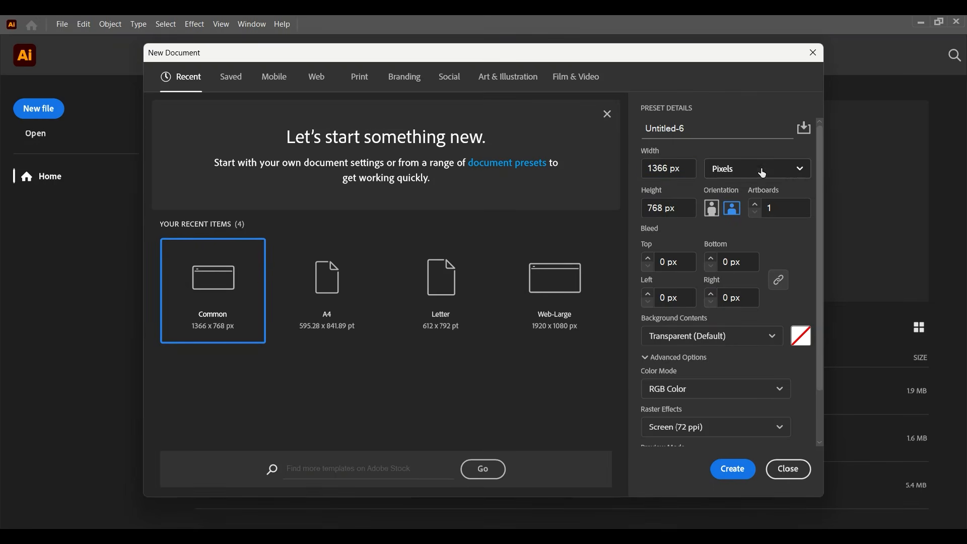
Compare the available color modes for the new document and choose RGB Color
{"action": "left_click", "coordinate": [685, 392]}
{"action": "left_click", "coordinate": [680, 414]}
{"action": "left_click", "coordinate": [681, 394]}
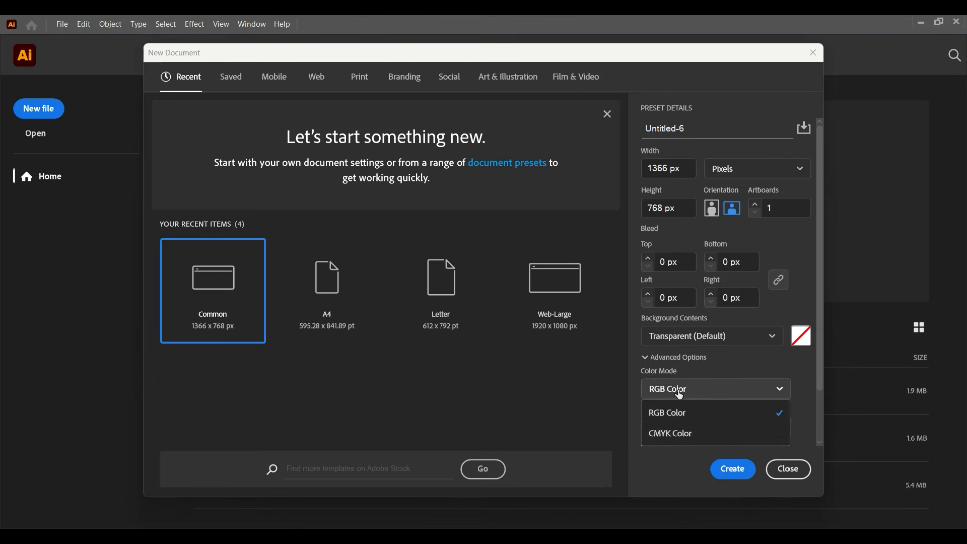
{"action": "left_click", "coordinate": [679, 436]}
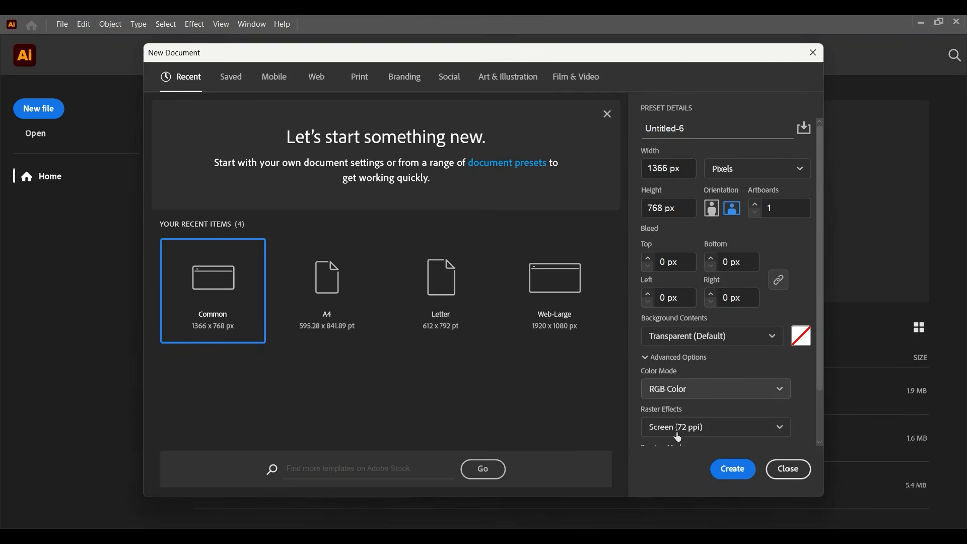
{"action": "left_click", "coordinate": [686, 397]}
{"action": "left_click", "coordinate": [682, 412]}
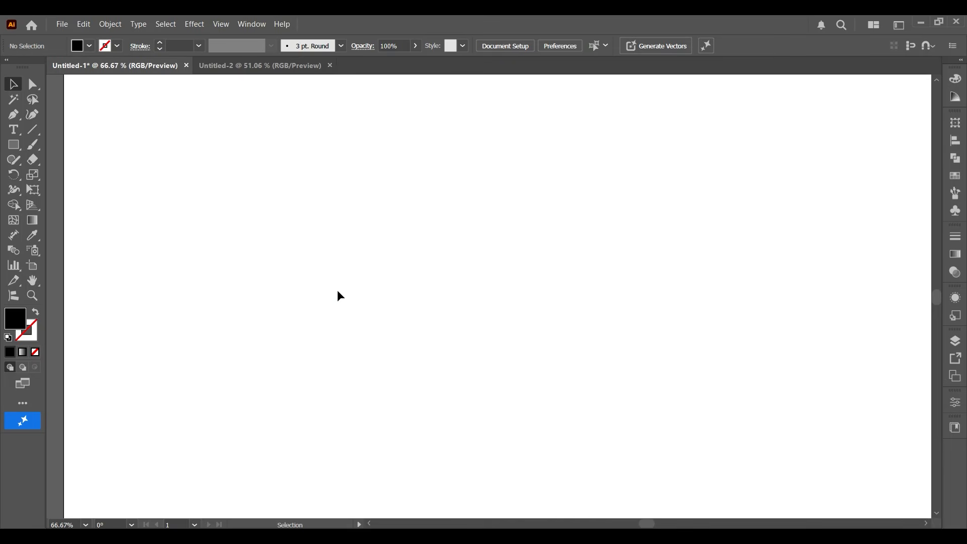
{"action": "left_click", "coordinate": [62, 24]}
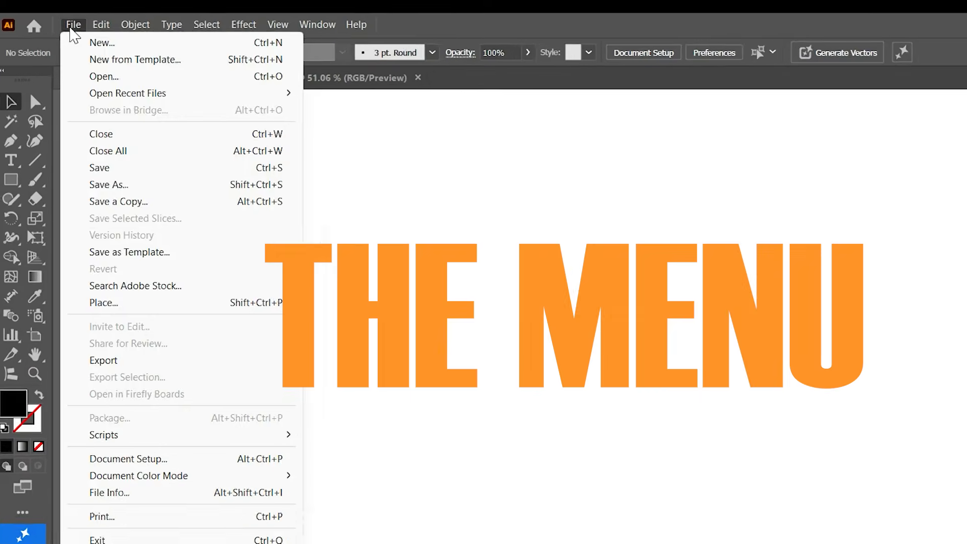
{"action": "left_click", "coordinate": [165, 24]}
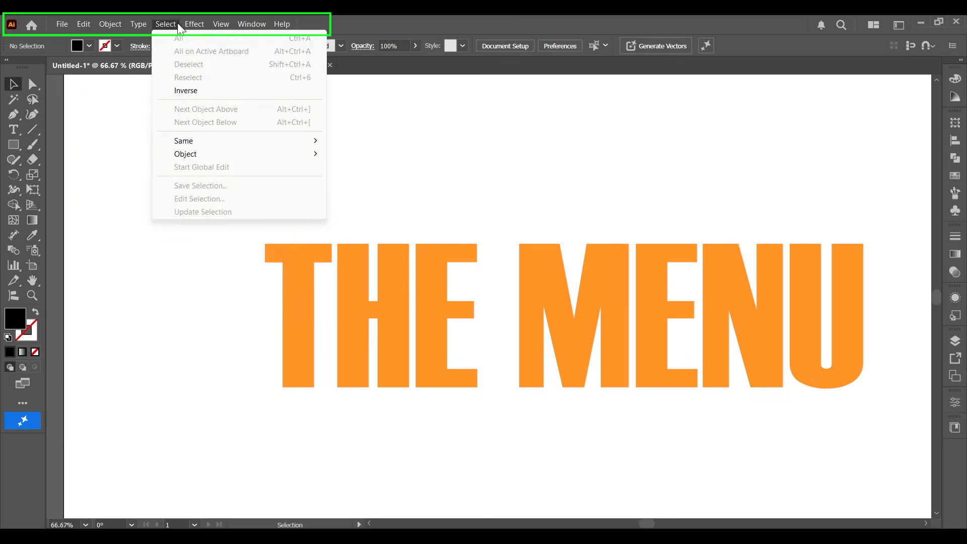
{"action": "mouse_move", "coordinate": [251, 24]}
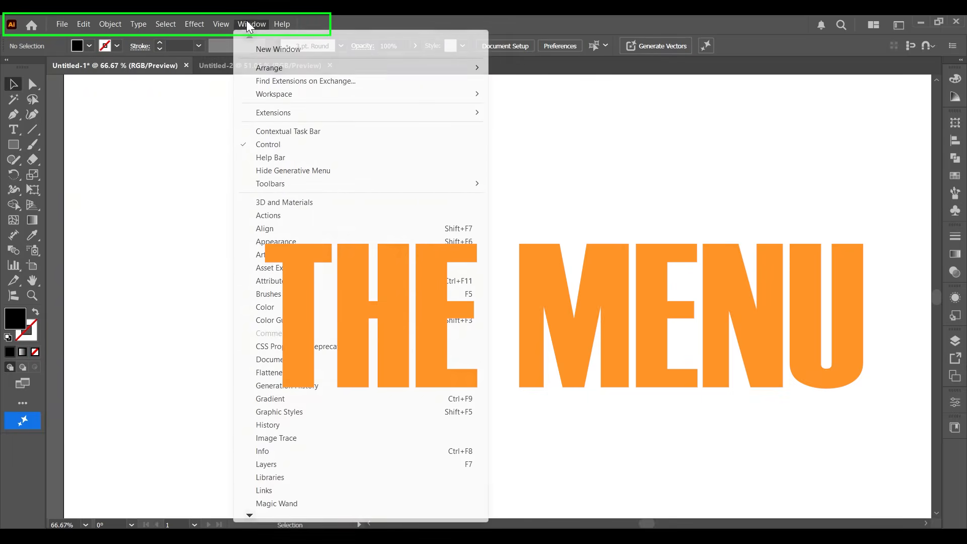
{"action": "left_click", "coordinate": [87, 143]}
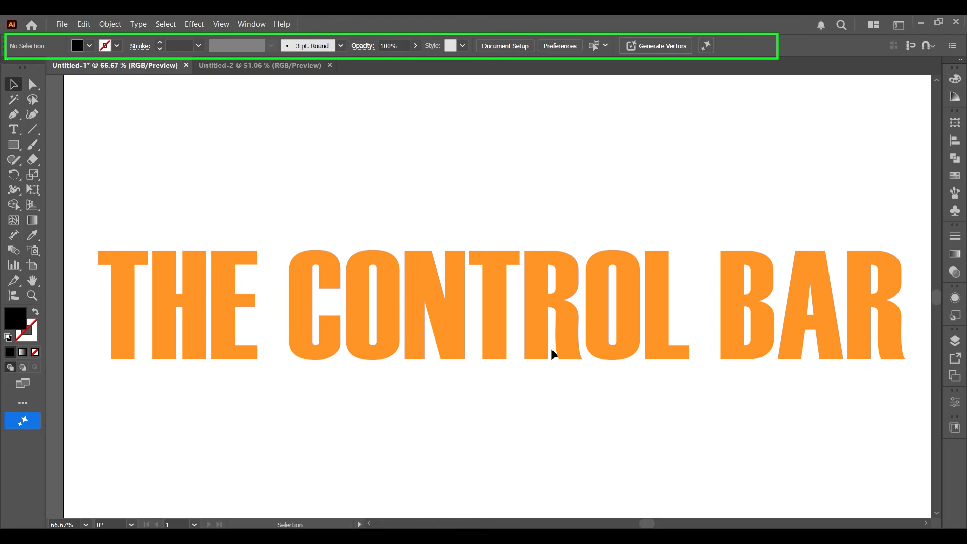
Add an area of placeholder text and a black rectangle to its right on the artboard, leaving nothing selected
{"action": "key", "text": "t"}
{"action": "left_click_drag", "start_coordinate": [209, 177], "coordinate": [309, 254]}
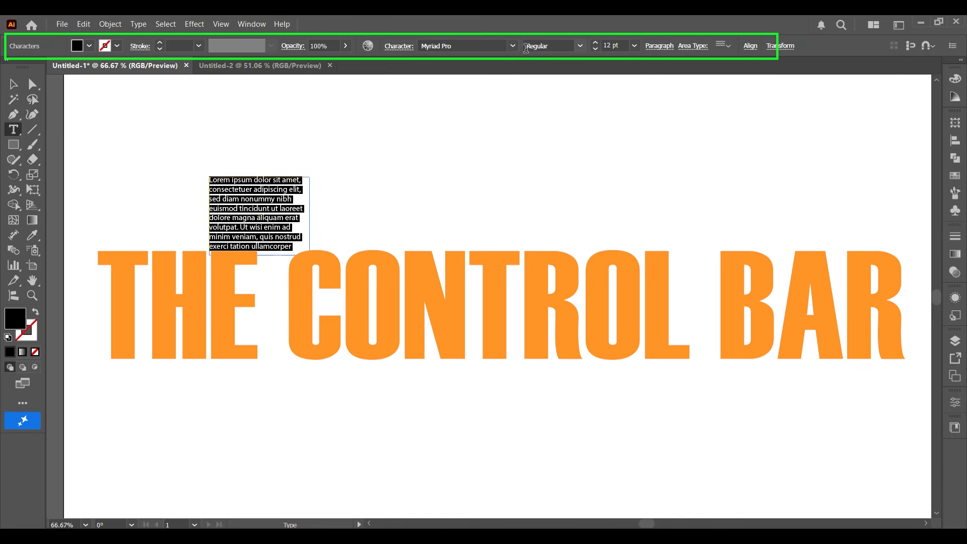
{"action": "left_click", "coordinate": [13, 144]}
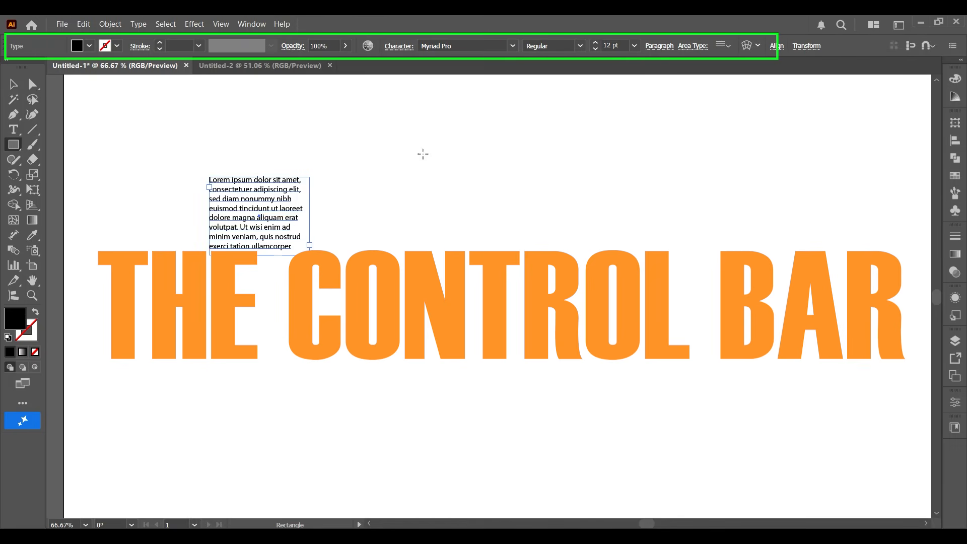
{"action": "left_click_drag", "start_coordinate": [426, 154], "coordinate": [489, 220]}
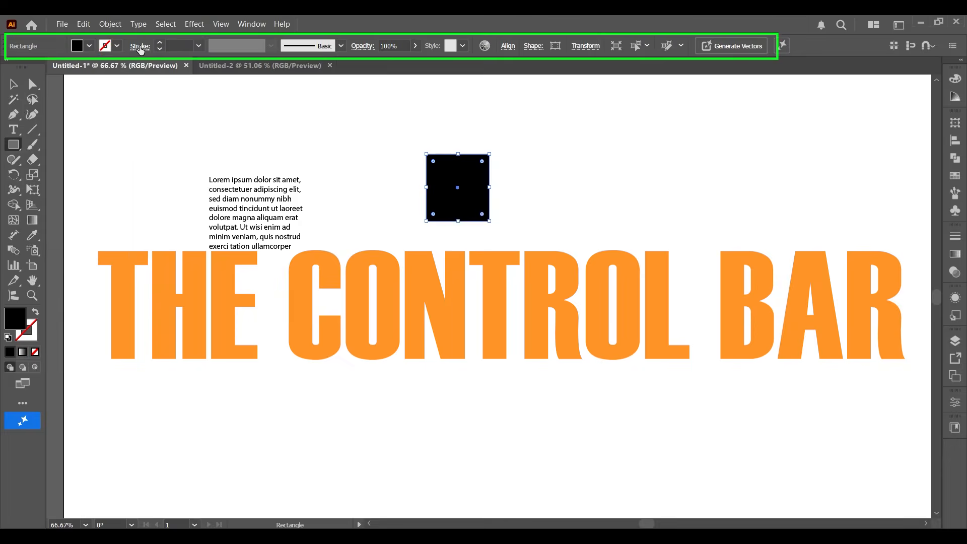
{"action": "left_click", "coordinate": [13, 84]}
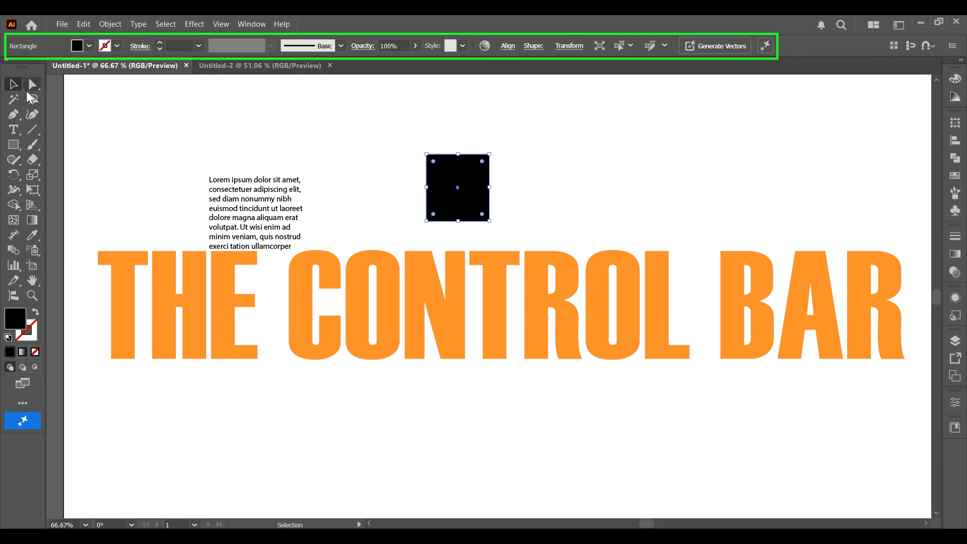
{"action": "left_click", "coordinate": [111, 175]}
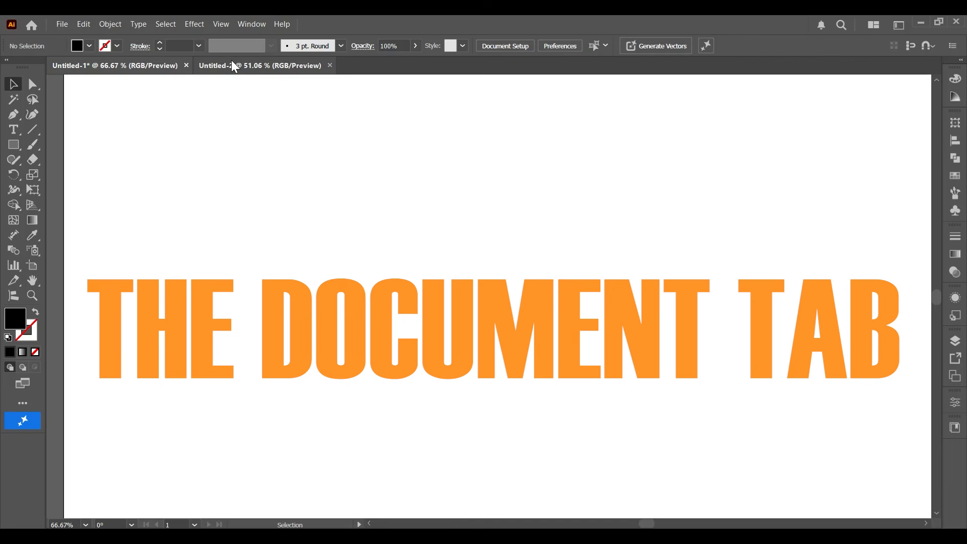
Switch between the Untitled-1 and Untitled-2 documents and view the shape tools grouped with the Rectangle tool
{"action": "left_click", "coordinate": [199, 70]}
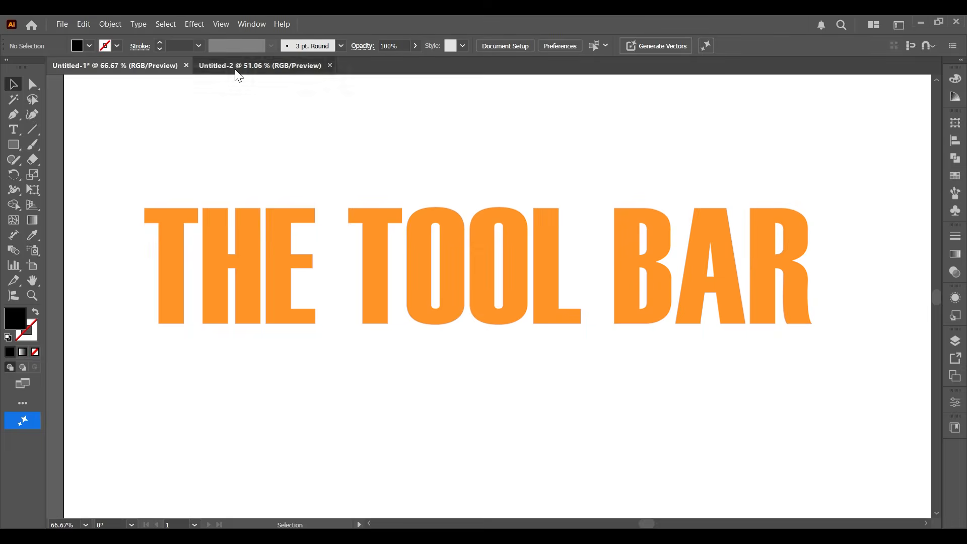
{"action": "left_click", "coordinate": [153, 65]}
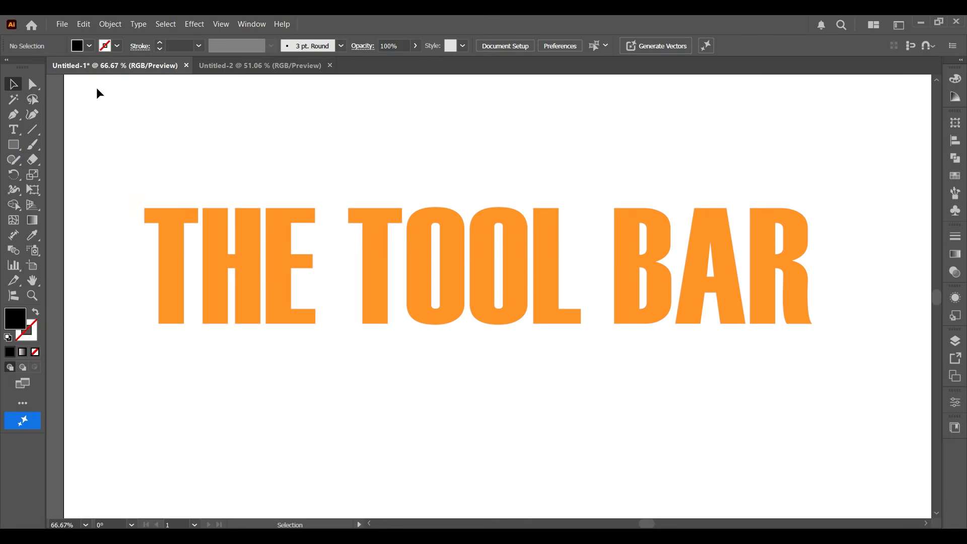
{"action": "left_click", "coordinate": [14, 147]}
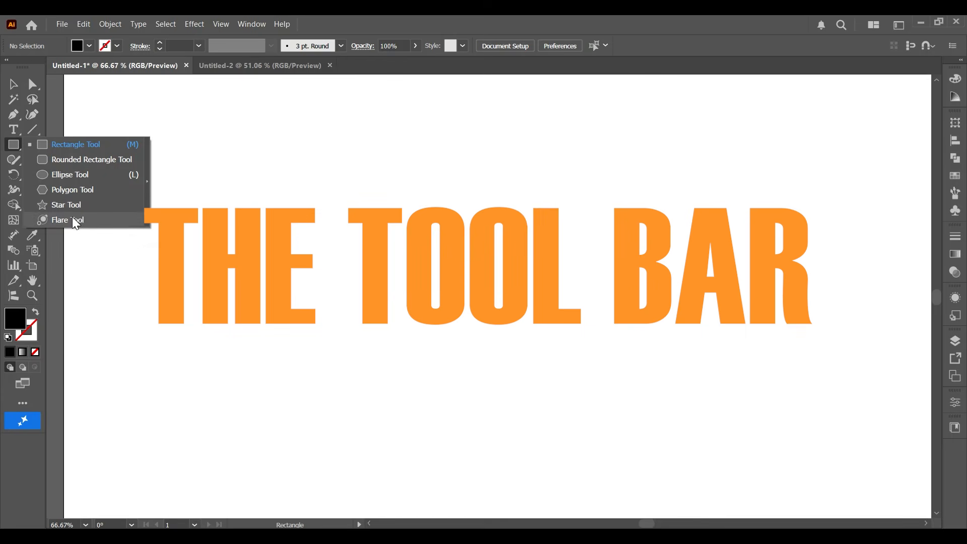
{"action": "left_click", "coordinate": [6, 81]}
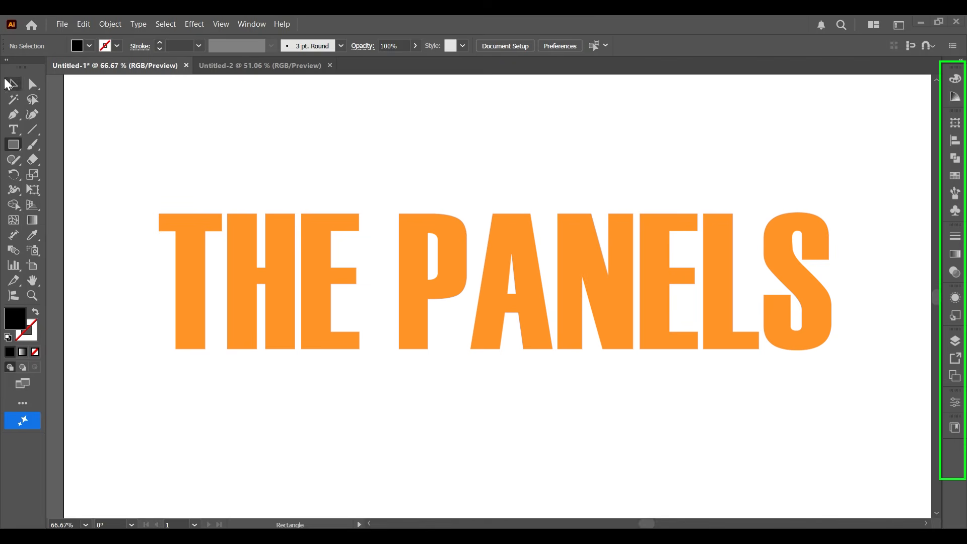
{"action": "left_click", "coordinate": [13, 85]}
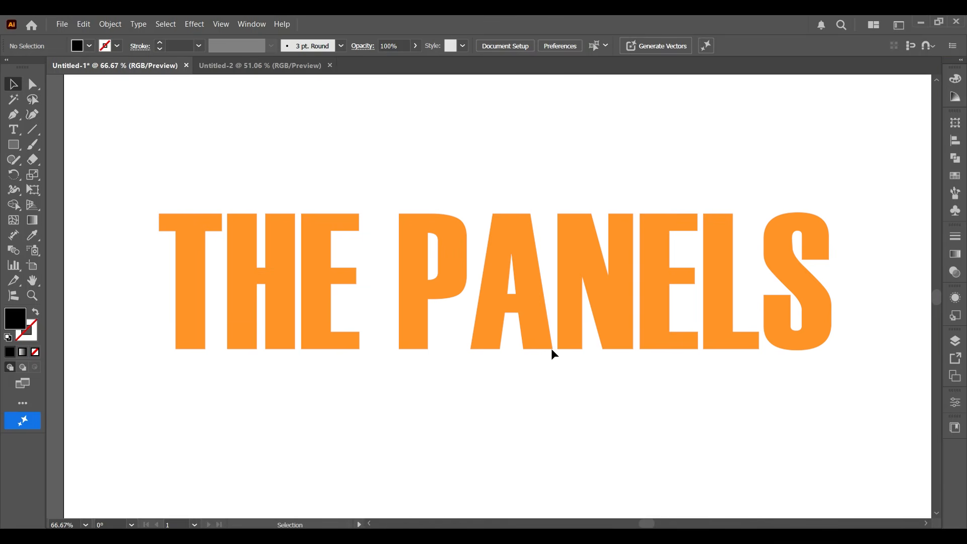
Examine the Color, Align, Pathfinder and Layers panels one after another, and browse the list of other available panels
{"action": "left_click", "coordinate": [953, 83]}
{"action": "left_click", "coordinate": [954, 83]}
{"action": "left_click", "coordinate": [956, 145]}
{"action": "left_click", "coordinate": [956, 146]}
{"action": "left_click", "coordinate": [956, 158]}
{"action": "left_click", "coordinate": [955, 158]}
{"action": "left_click", "coordinate": [956, 344]}
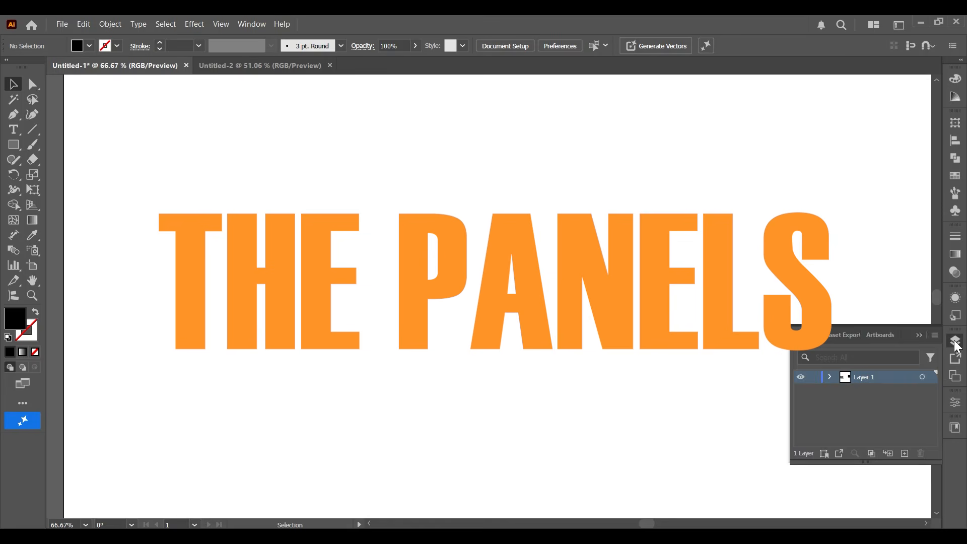
{"action": "left_click", "coordinate": [957, 345]}
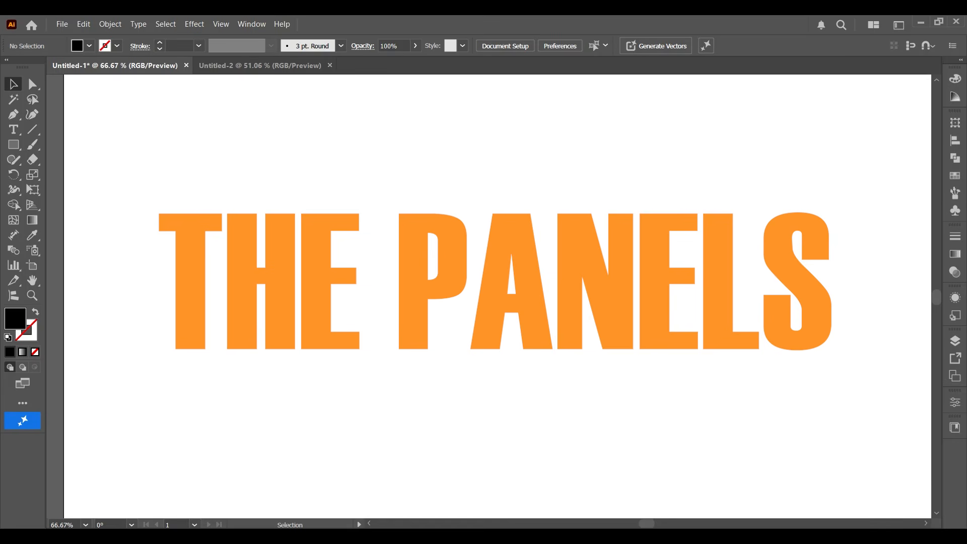
{"action": "left_click", "coordinate": [245, 24]}
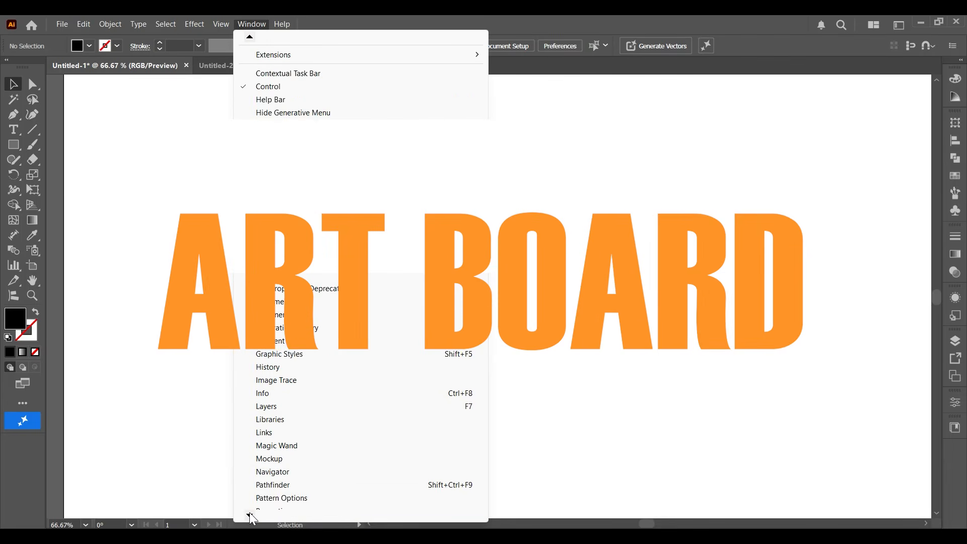
{"action": "left_click", "coordinate": [569, 340]}
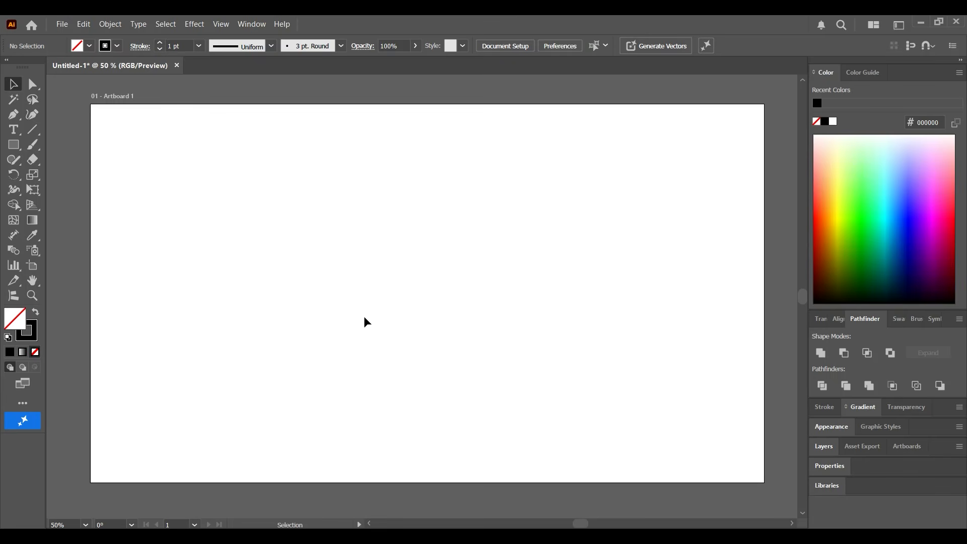
Draw a small rectangle on the left half of the artboard and a square about 356 px wide to its right
{"action": "left_click", "coordinate": [16, 145]}
{"action": "left_click", "coordinate": [19, 149]}
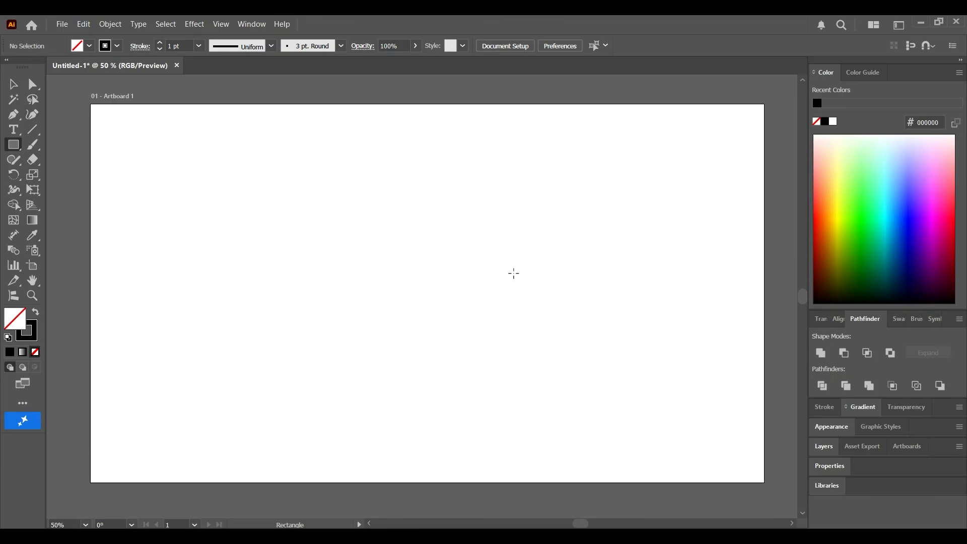
{"action": "left_click_drag", "start_coordinate": [239, 190], "coordinate": [324, 282]}
{"action": "left_click_drag", "start_coordinate": [389, 205], "coordinate": [565, 380]}
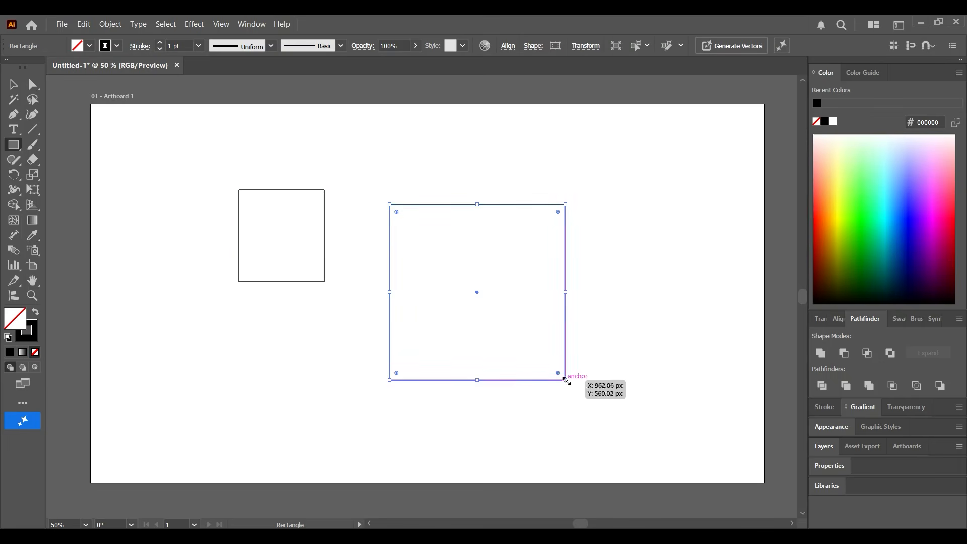
Create a 355.9149 px square through the Rectangle tool's size settings and move it below the small rectangle
{"action": "left_click", "coordinate": [280, 335]}
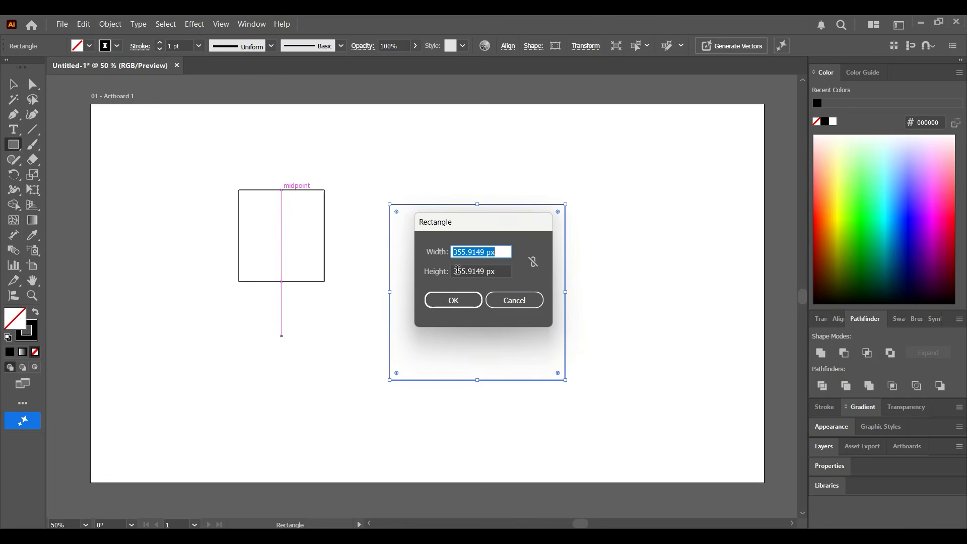
{"action": "left_click", "coordinate": [450, 301]}
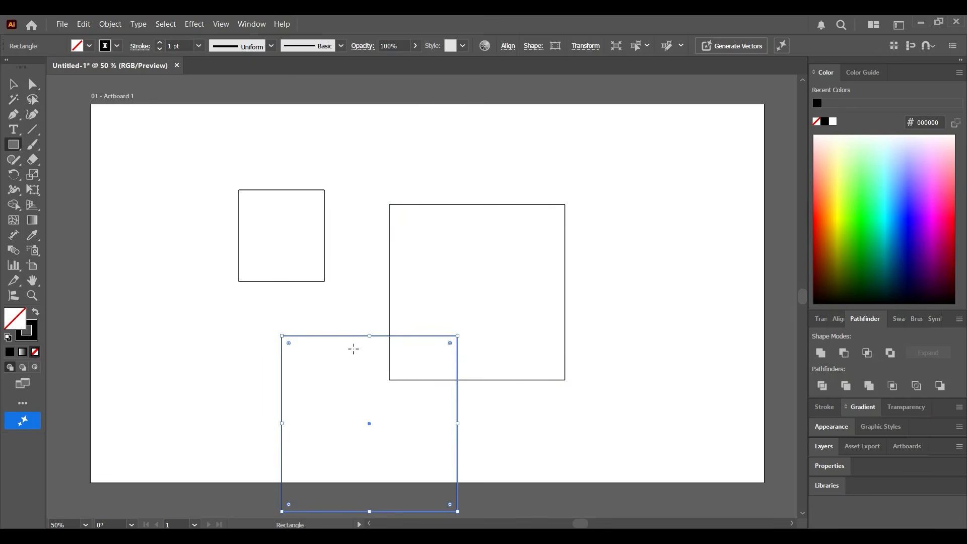
{"action": "key", "text": "v"}
{"action": "left_click_drag", "start_coordinate": [338, 335], "coordinate": [236, 299]}
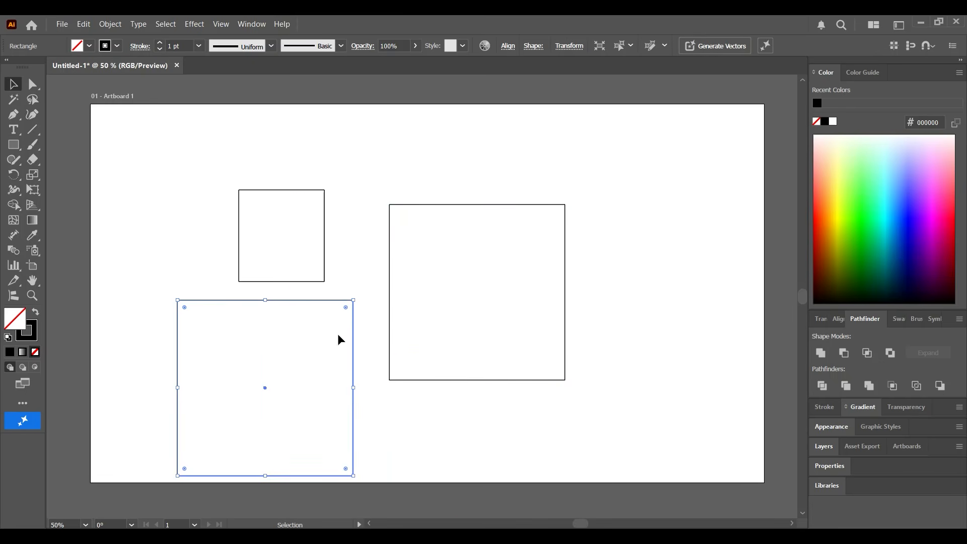
{"action": "left_click", "coordinate": [136, 132]}
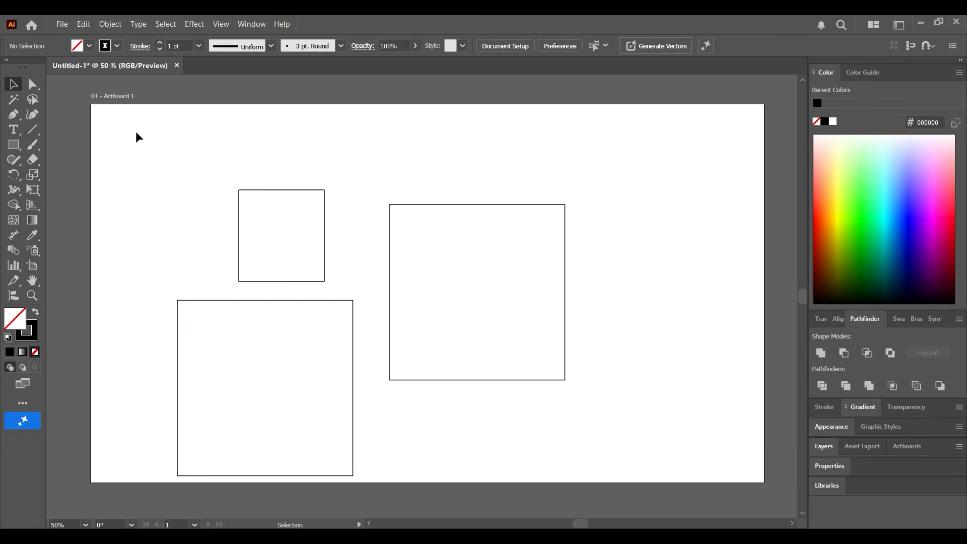
Draw a small ellipse near the artboard's upper-left corner and a larger perfect circle near the upper-right corner
{"action": "left_click", "coordinate": [17, 151]}
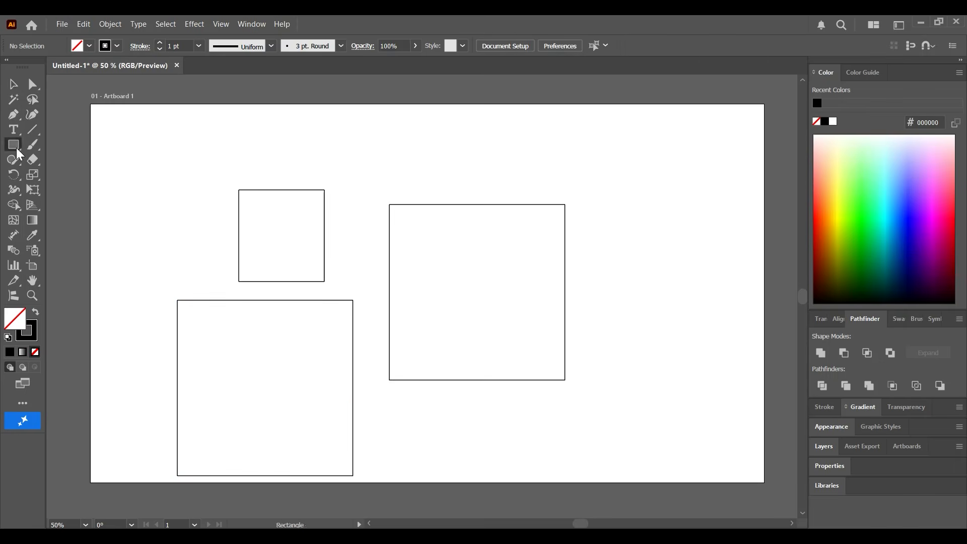
{"action": "left_click", "coordinate": [14, 147]}
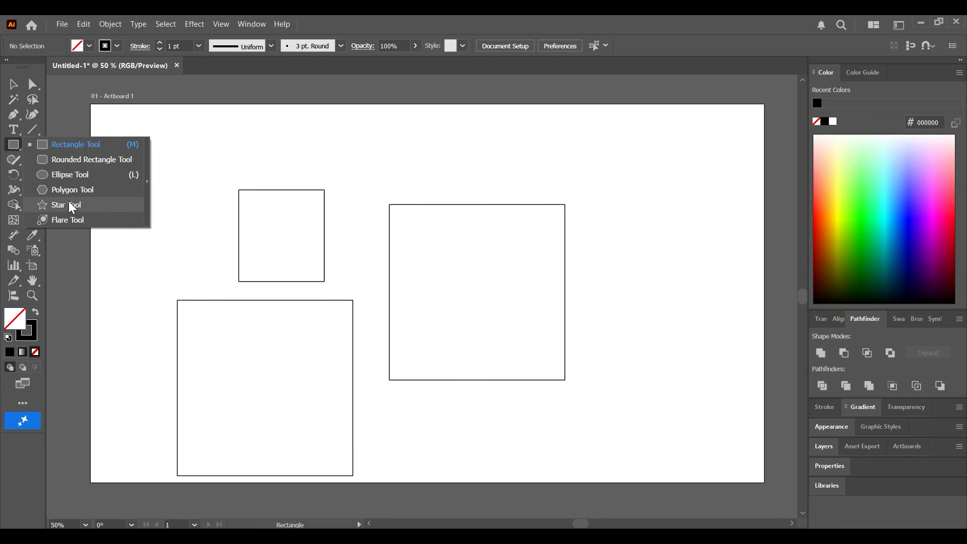
{"action": "left_click", "coordinate": [70, 177]}
{"action": "left_click_drag", "start_coordinate": [116, 146], "coordinate": [170, 196]}
{"action": "left_click_drag", "start_coordinate": [634, 153], "coordinate": [701, 248]}
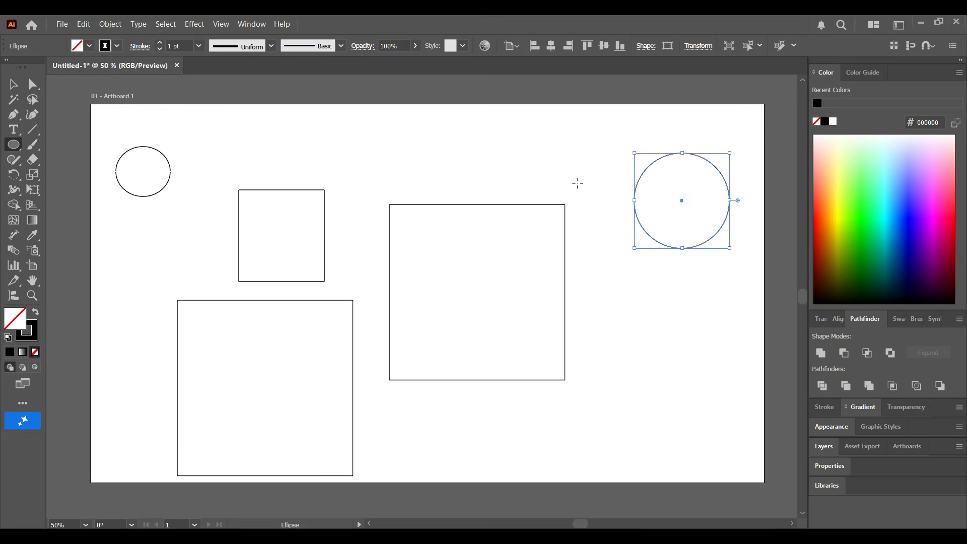
Move the small ellipse, the small rectangle and both large squares individually a little higher on the artboard
{"action": "left_click", "coordinate": [13, 86]}
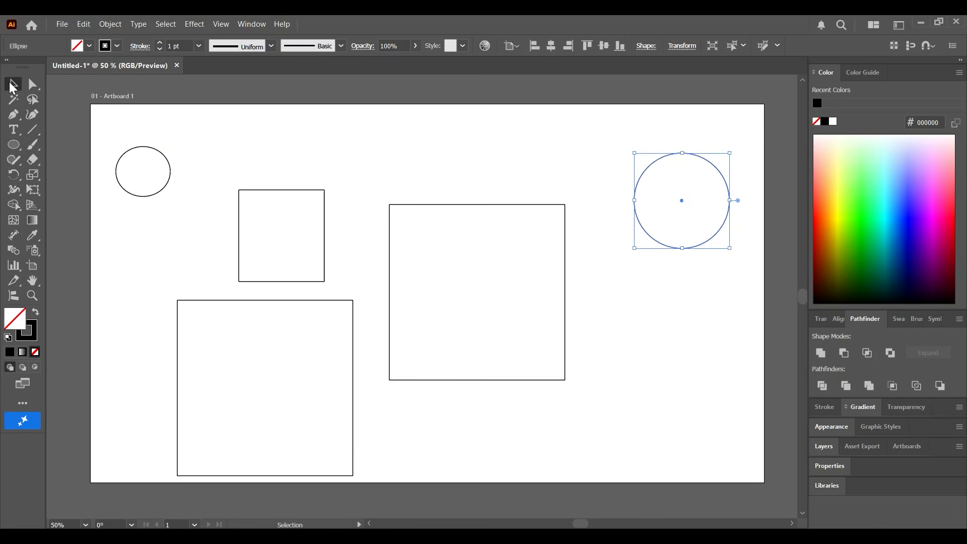
{"action": "left_click_drag", "start_coordinate": [143, 196], "coordinate": [203, 177]}
{"action": "left_click_drag", "start_coordinate": [239, 210], "coordinate": [246, 172]}
{"action": "left_click_drag", "start_coordinate": [235, 302], "coordinate": [225, 269]}
{"action": "left_click_drag", "start_coordinate": [391, 285], "coordinate": [380, 268]}
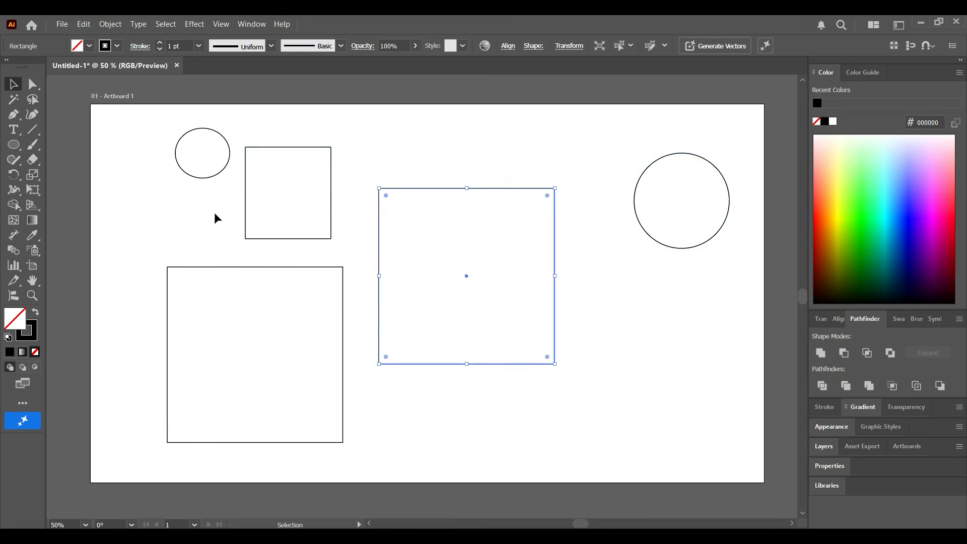
{"action": "left_click", "coordinate": [617, 203]}
Select all five shapes together, move them slightly up and to the left, and deselect them
{"action": "left_click_drag", "start_coordinate": [146, 138], "coordinate": [679, 348]}
{"action": "left_click_drag", "start_coordinate": [554, 287], "coordinate": [527, 271]}
{"action": "left_click", "coordinate": [696, 439]}
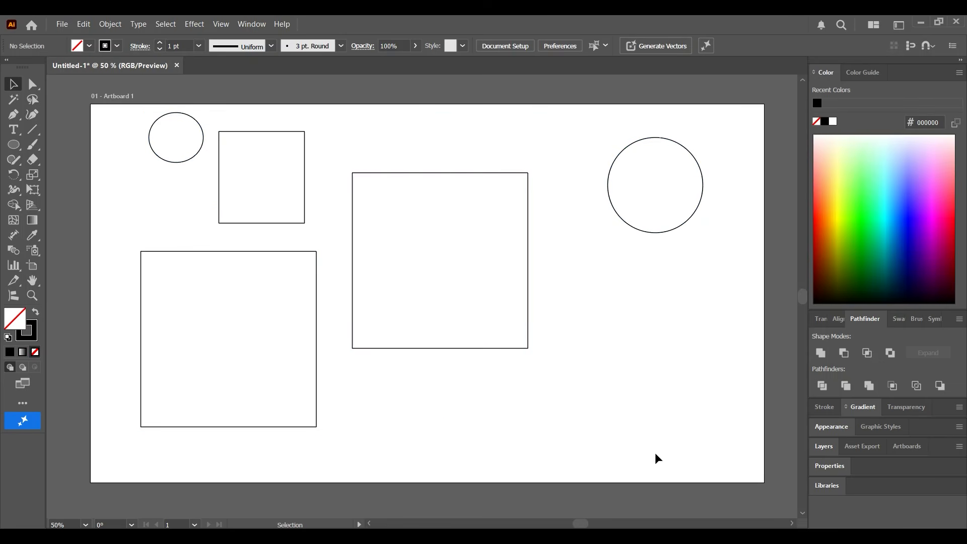
Shrink the middle square into a smaller, wider rectangle, rotate it slightly counterclockwise, and deselect it
{"action": "left_click", "coordinate": [469, 349]}
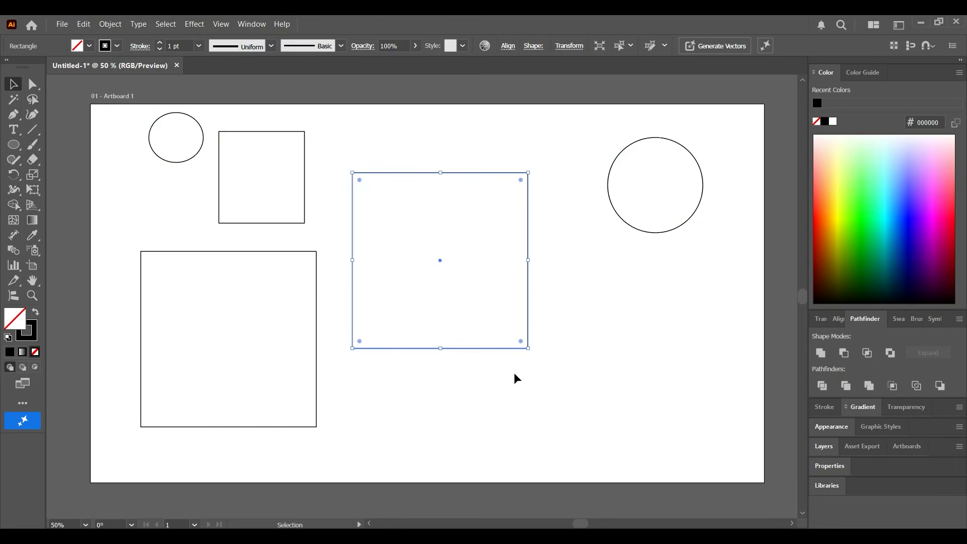
{"action": "left_click_drag", "start_coordinate": [529, 350], "coordinate": [399, 215]}
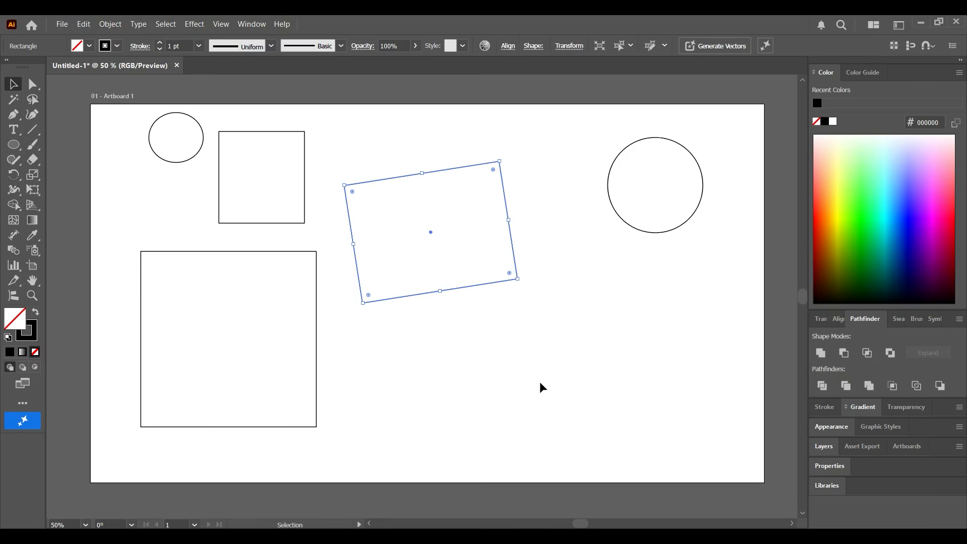
{"action": "left_click", "coordinate": [590, 500]}
Duplicate the large lower-left square, placing the copy down and to the right so it overlaps the original
{"action": "left_click", "coordinate": [287, 395]}
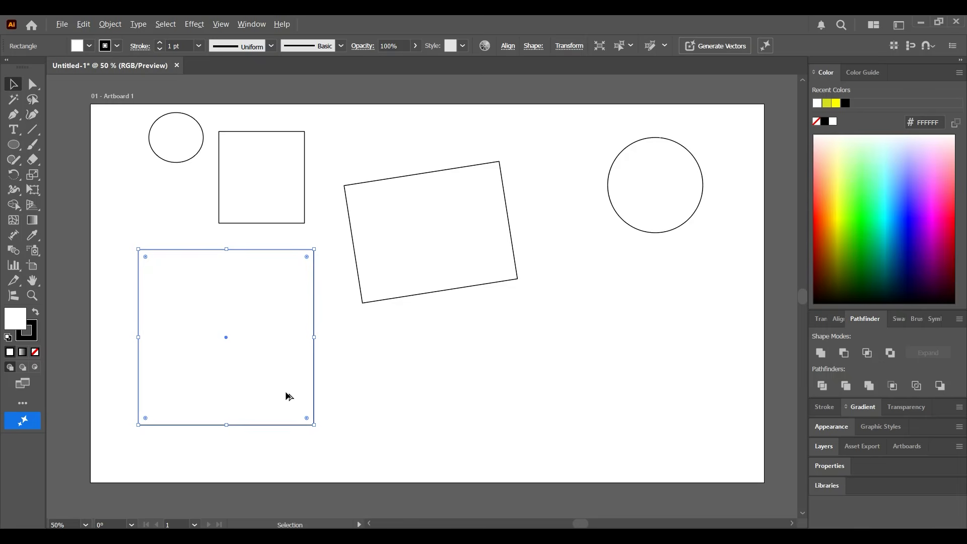
{"action": "left_click_drag", "start_coordinate": [286, 392], "coordinate": [377, 436]}
{"action": "left_click", "coordinate": [448, 423]}
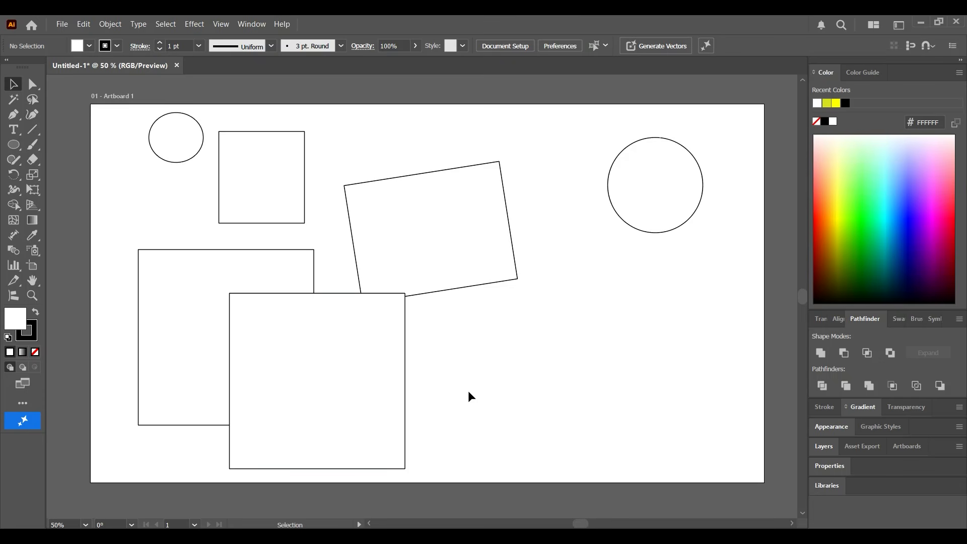
Use Direct Selection to pick the overlapping square's upper-left anchor point and the large circle's top anchor point
{"action": "left_click", "coordinate": [33, 85]}
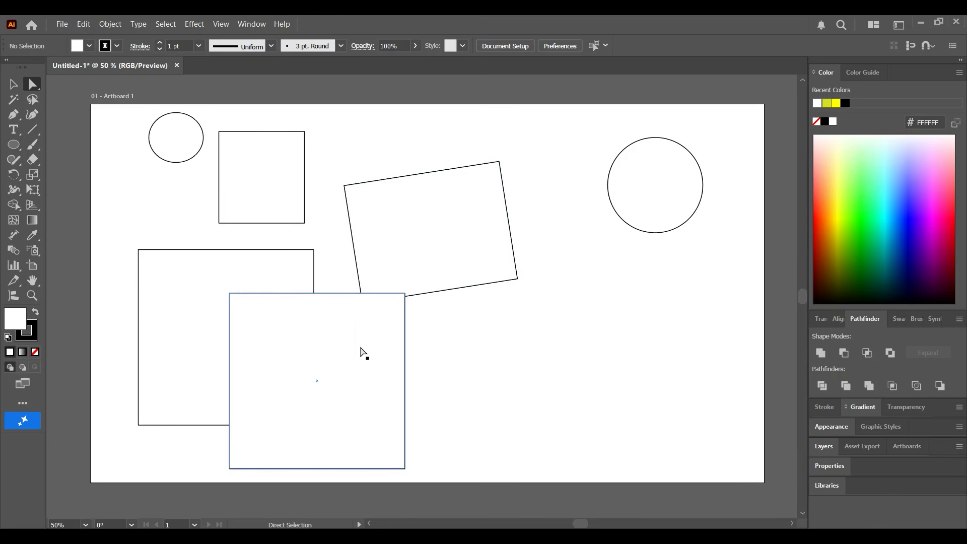
{"action": "left_click", "coordinate": [320, 343]}
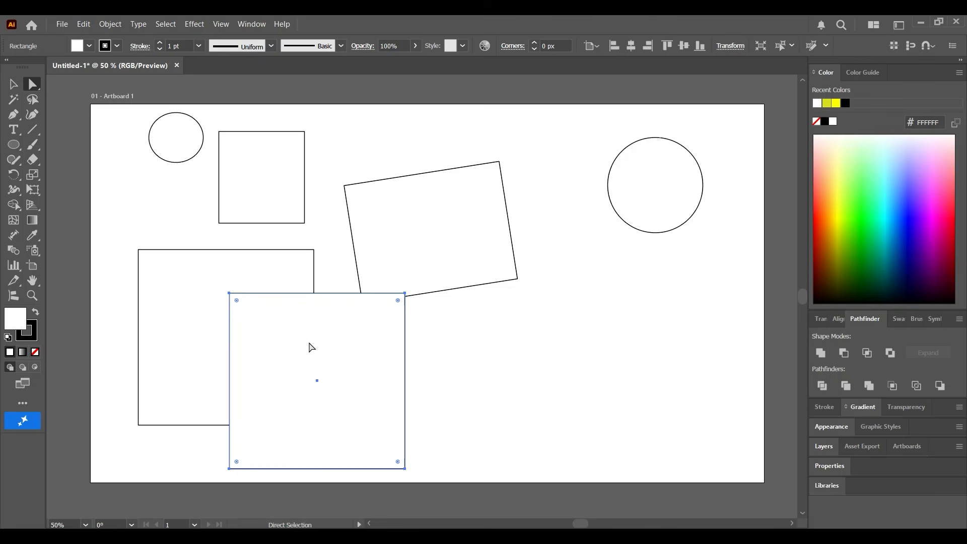
{"action": "left_click", "coordinate": [182, 345]}
{"action": "left_click", "coordinate": [267, 352]}
{"action": "left_click", "coordinate": [229, 293]}
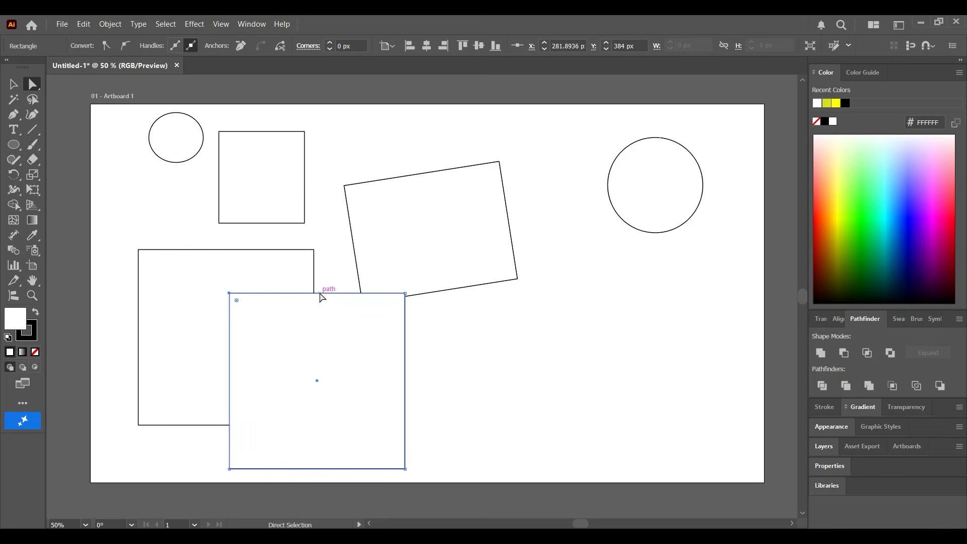
{"action": "left_click", "coordinate": [646, 233]}
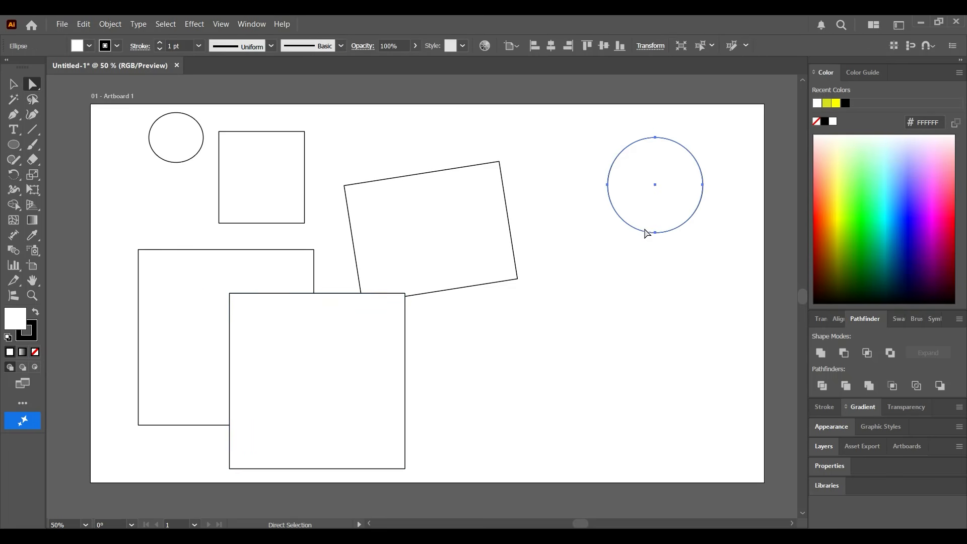
{"action": "left_click", "coordinate": [654, 137]}
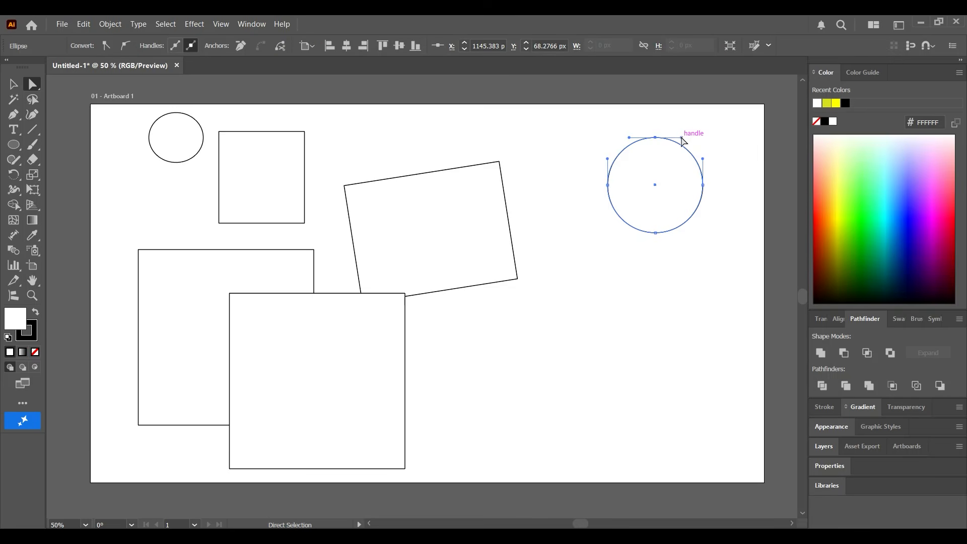
Delete all shapes from the artboard and draw one large circle just left of its centre
{"action": "left_click_drag", "start_coordinate": [111, 112], "coordinate": [680, 403]}
{"action": "key", "text": "Delete"}
{"action": "key", "text": "l"}
{"action": "left_click_drag", "start_coordinate": [311, 207], "coordinate": [459, 361]}
Move the circle's top anchor point straight down to about Y 435.94 px, and twist the left anchor's handle to the right with Direct Selection
{"action": "left_click", "coordinate": [33, 84]}
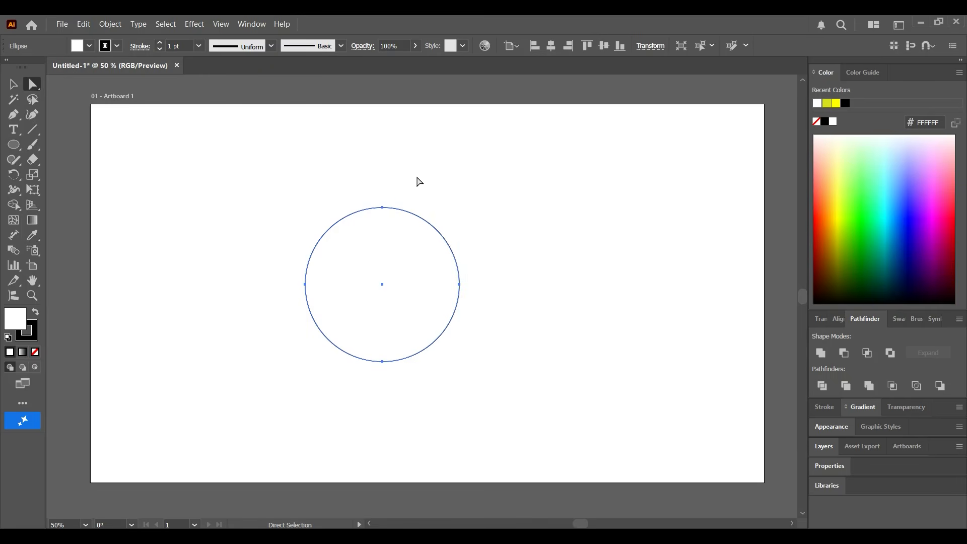
{"action": "left_click_drag", "start_coordinate": [383, 208], "coordinate": [382, 317]}
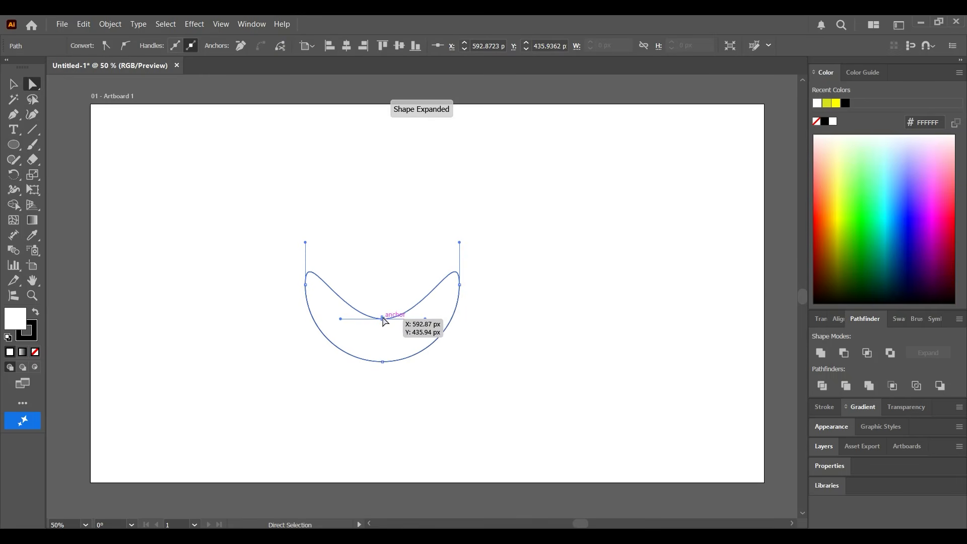
{"action": "left_click", "coordinate": [305, 242]}
{"action": "left_click_drag", "start_coordinate": [306, 242], "coordinate": [338, 248]}
{"action": "left_click", "coordinate": [579, 243]}
{"action": "key", "text": "v"}
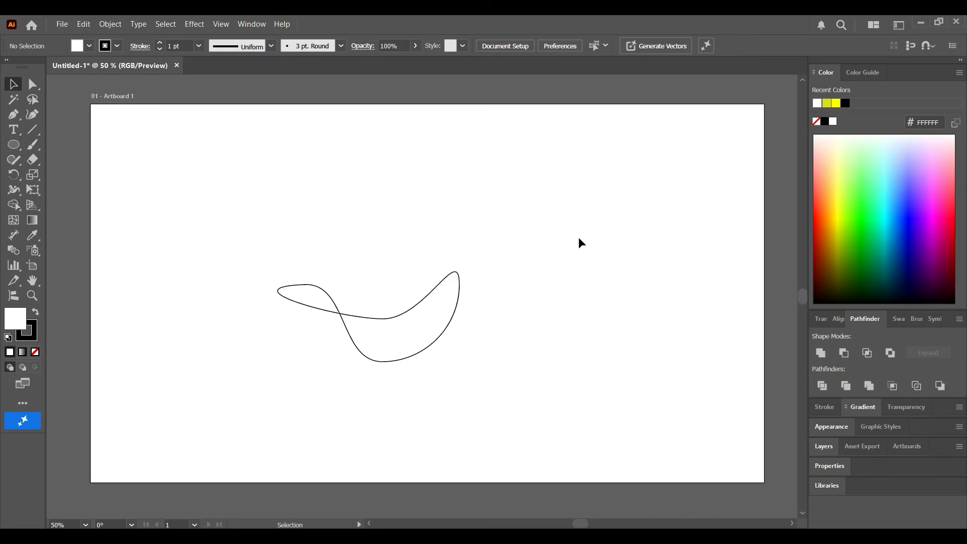
{"action": "left_click_drag", "start_coordinate": [414, 312], "coordinate": [440, 270]}
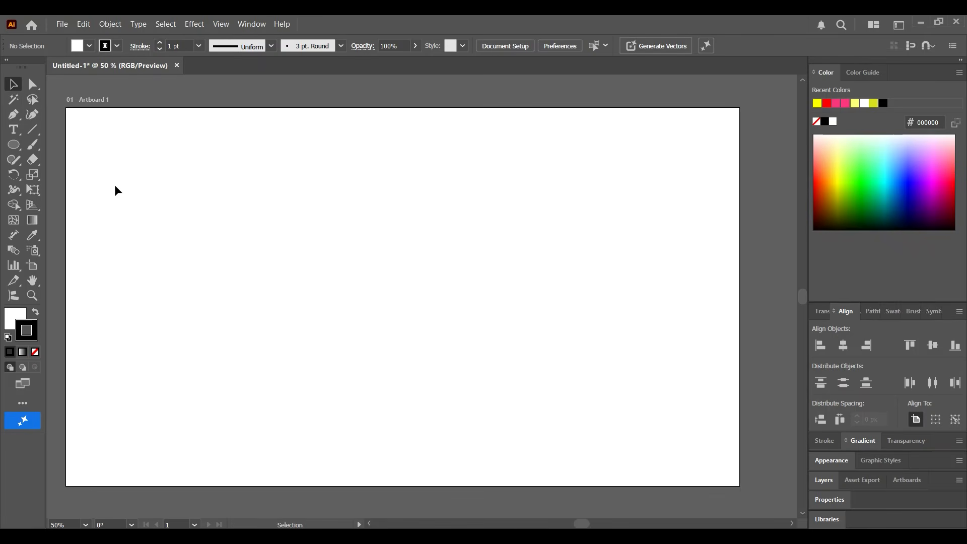
Start a Pen path with three straight segments: a horizontal one, a diagonal down to the right, and a vertical one downward
{"action": "left_click", "coordinate": [13, 116]}
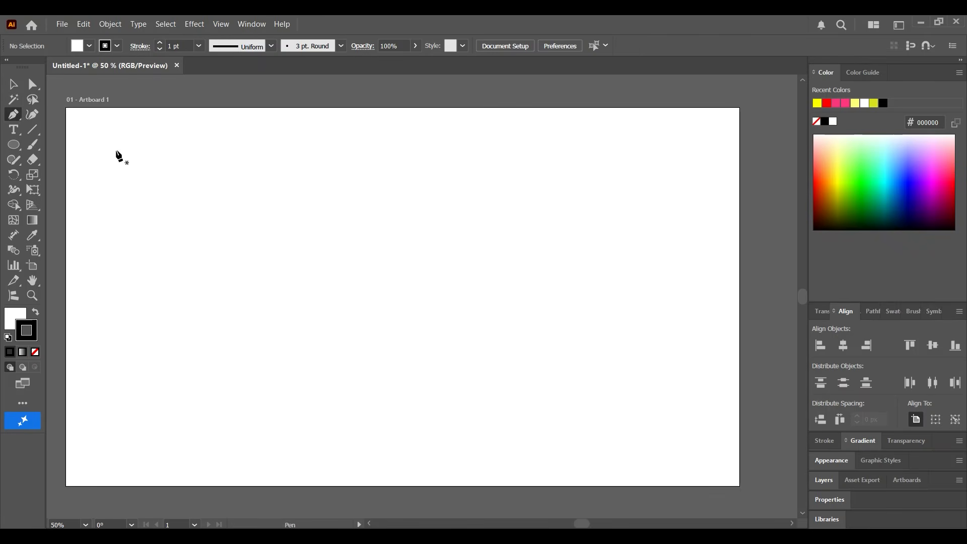
{"action": "left_click", "coordinate": [174, 201]}
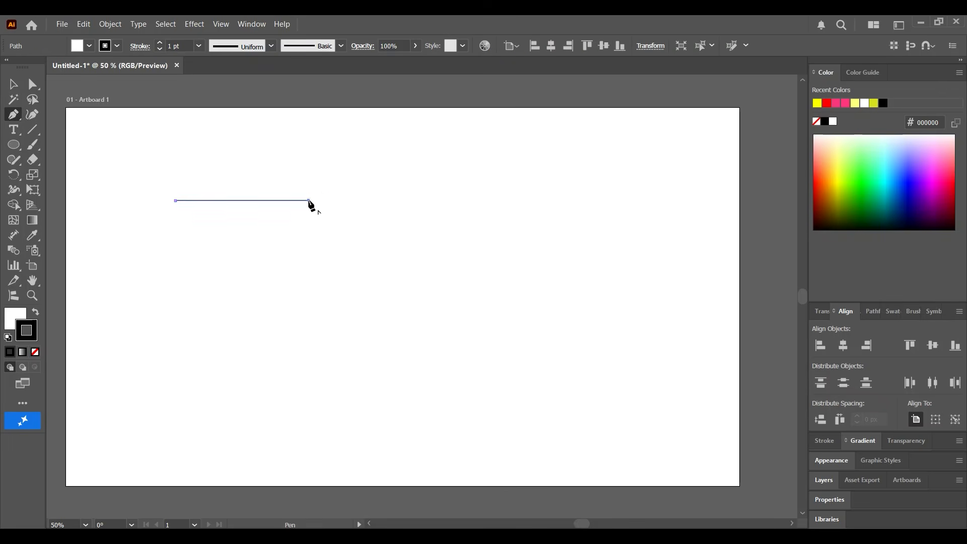
{"action": "left_click", "coordinate": [308, 200]}
{"action": "left_click", "coordinate": [348, 238]}
{"action": "left_click", "coordinate": [348, 308]}
Continue the Pen path leftward with curved segments, close it at its starting point, and deselect the finished shape
{"action": "left_click", "coordinate": [251, 302]}
{"action": "left_click_drag", "start_coordinate": [252, 302], "coordinate": [185, 288]}
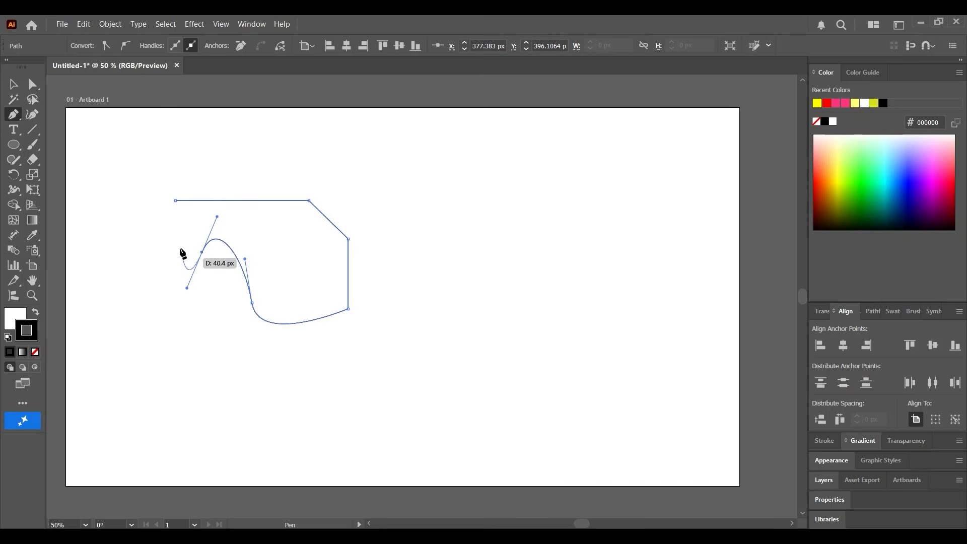
{"action": "left_click", "coordinate": [175, 201]}
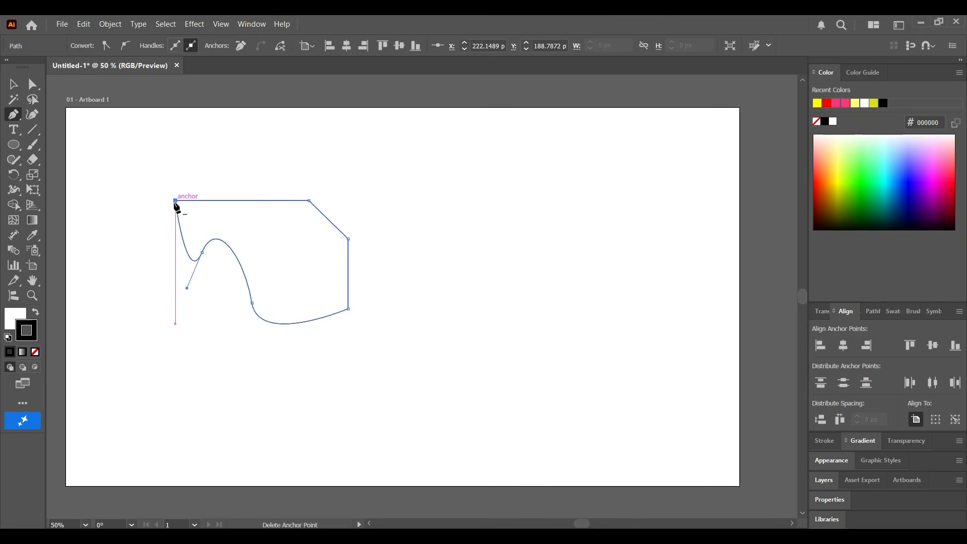
{"action": "key", "text": "v"}
{"action": "left_click", "coordinate": [438, 268]}
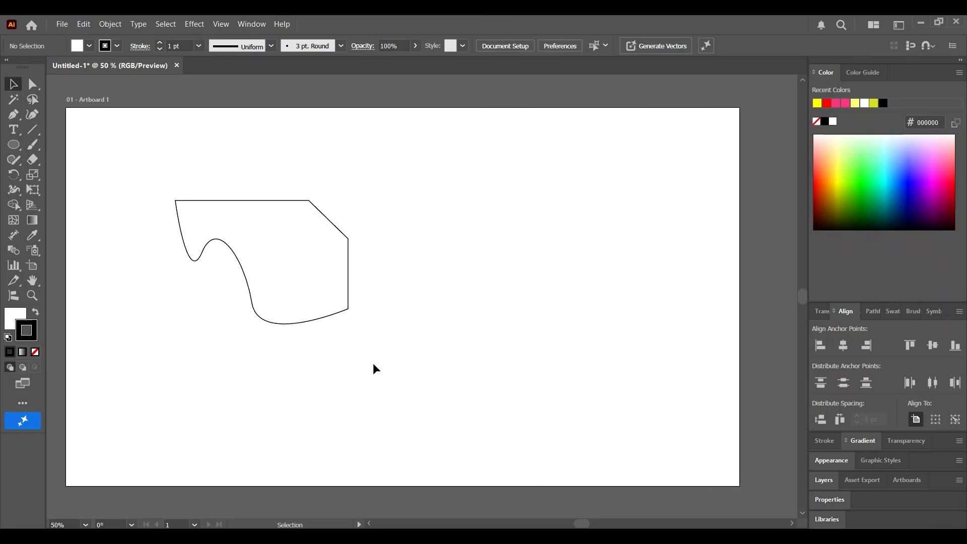
Enable Zoom with Mouse Wheel in the General preferences and apply the setting
{"action": "key", "text": "space"}
{"action": "left_click_drag", "start_coordinate": [421, 337], "coordinate": [447, 333]}
{"action": "scroll", "coordinate": [421, 313], "scroll_direction": "up", "scroll_amount": 4}
{"action": "scroll", "coordinate": [421, 312], "scroll_direction": "down", "scroll_amount": 4}
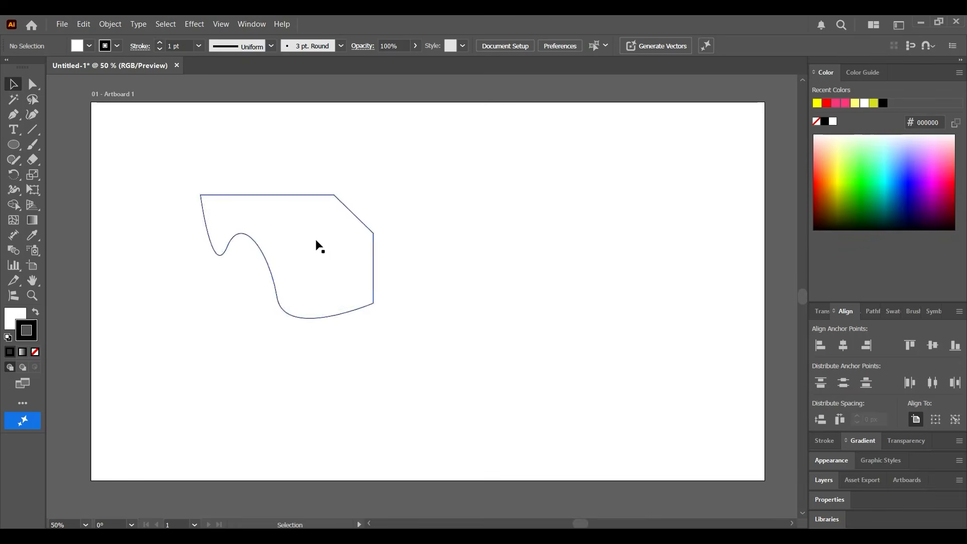
{"action": "left_click", "coordinate": [84, 23]}
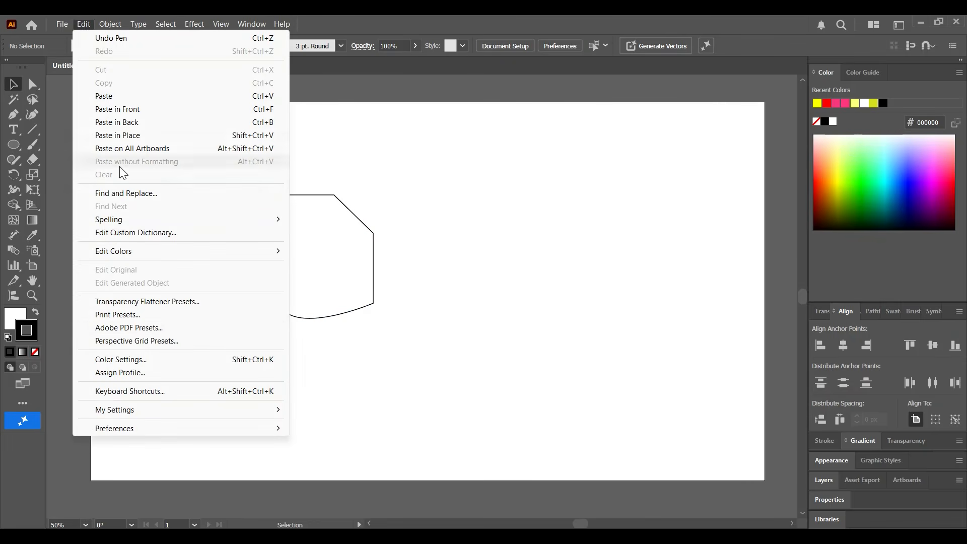
{"action": "mouse_move", "coordinate": [181, 427]}
{"action": "left_click", "coordinate": [335, 247]}
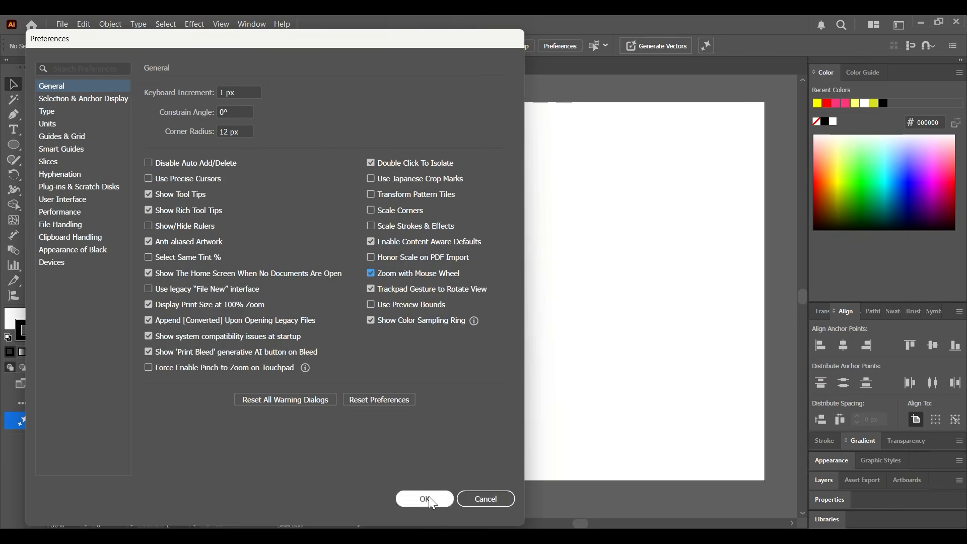
{"action": "left_click", "coordinate": [425, 498]}
{"action": "scroll", "coordinate": [456, 289], "scroll_direction": "up", "scroll_amount": 4}
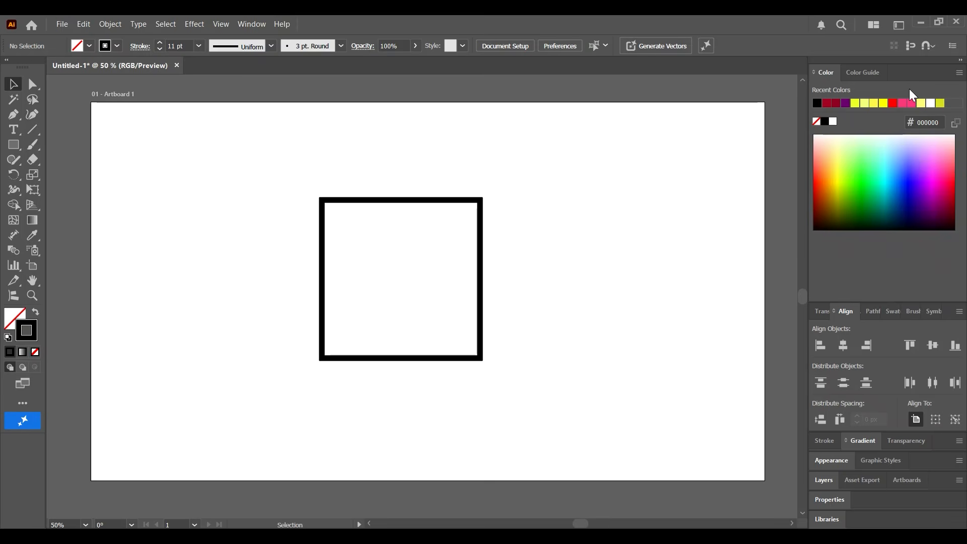
Show the RGB color sliders and fill the black-outlined square with light orange FF9D69
{"action": "left_click", "coordinate": [959, 74]}
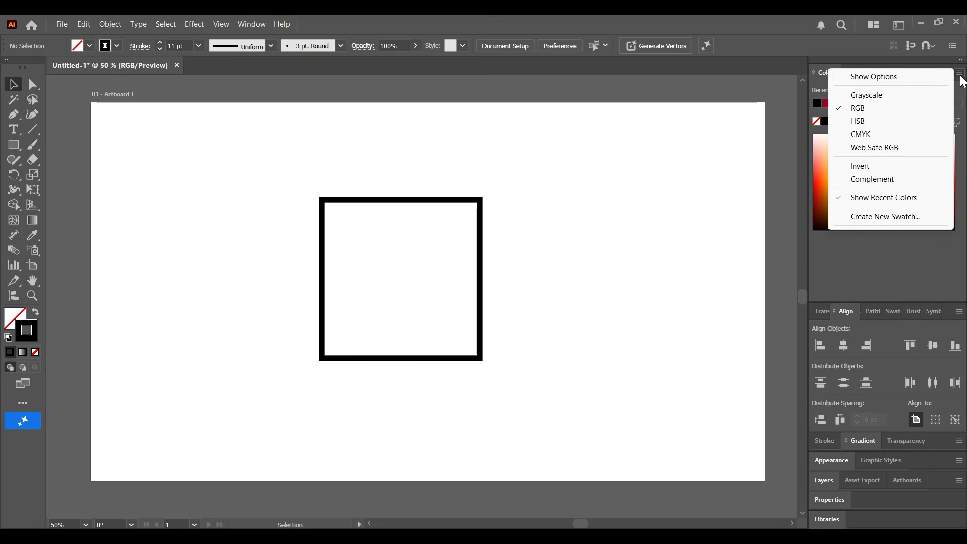
{"action": "left_click", "coordinate": [879, 79]}
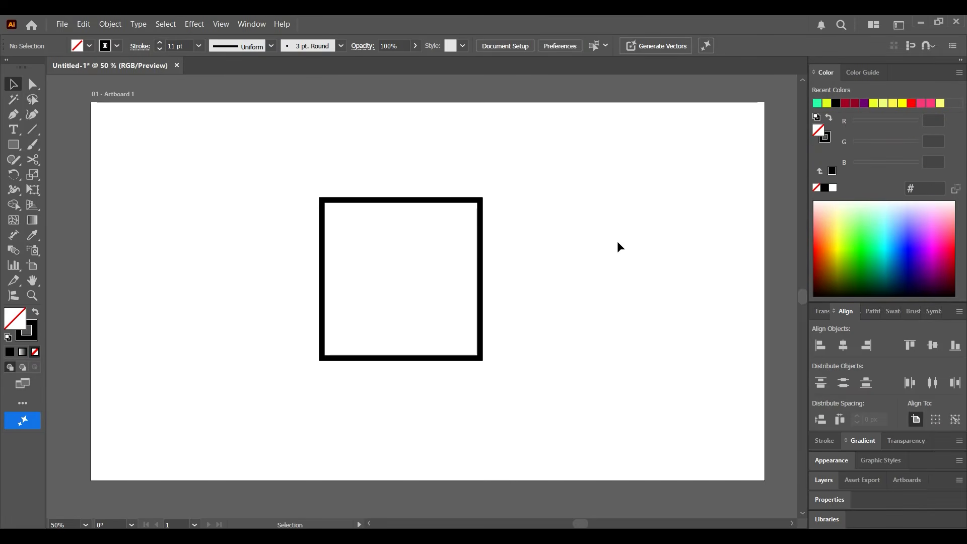
{"action": "left_click", "coordinate": [482, 256]}
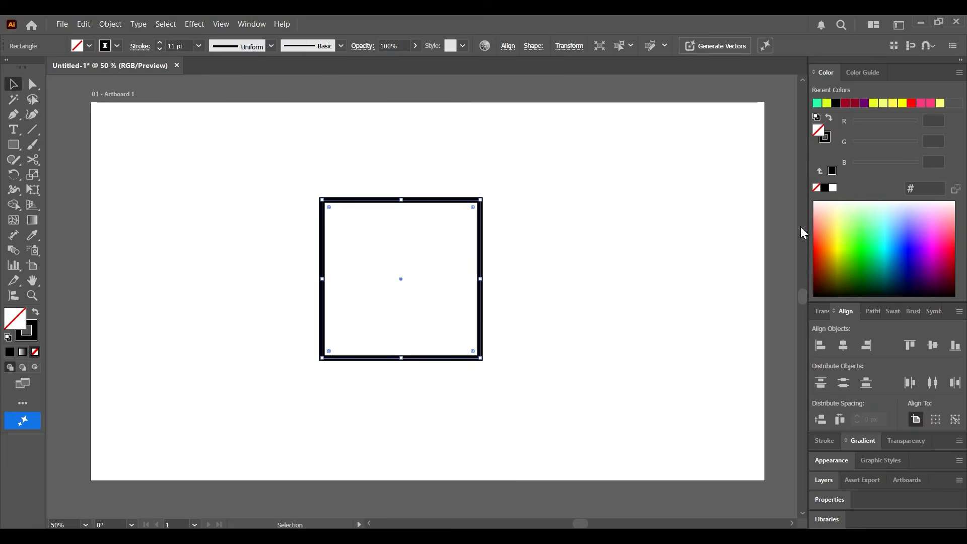
{"action": "left_click", "coordinate": [826, 223]}
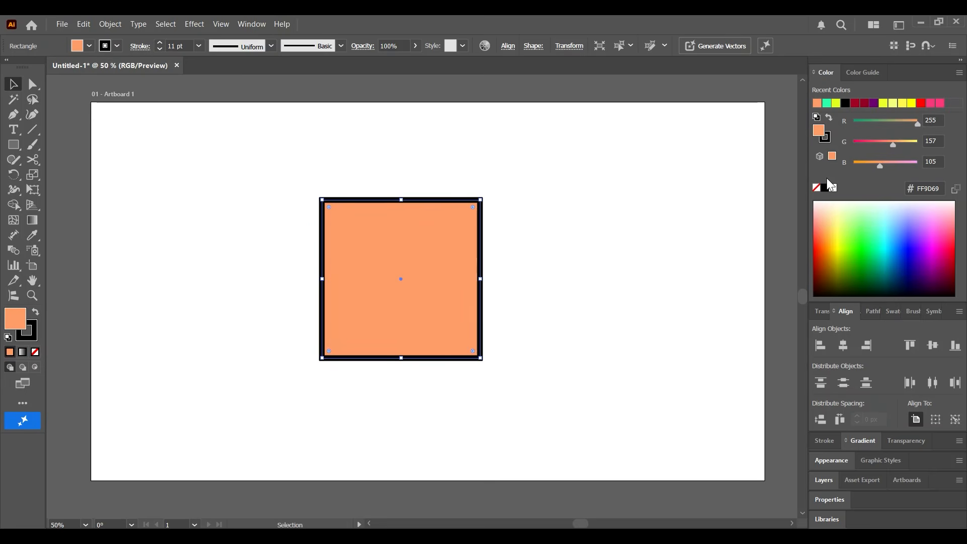
Set the square's stroke color to dark orange EE5200 and deselect the square
{"action": "left_click", "coordinate": [824, 142]}
{"action": "left_click", "coordinate": [825, 248]}
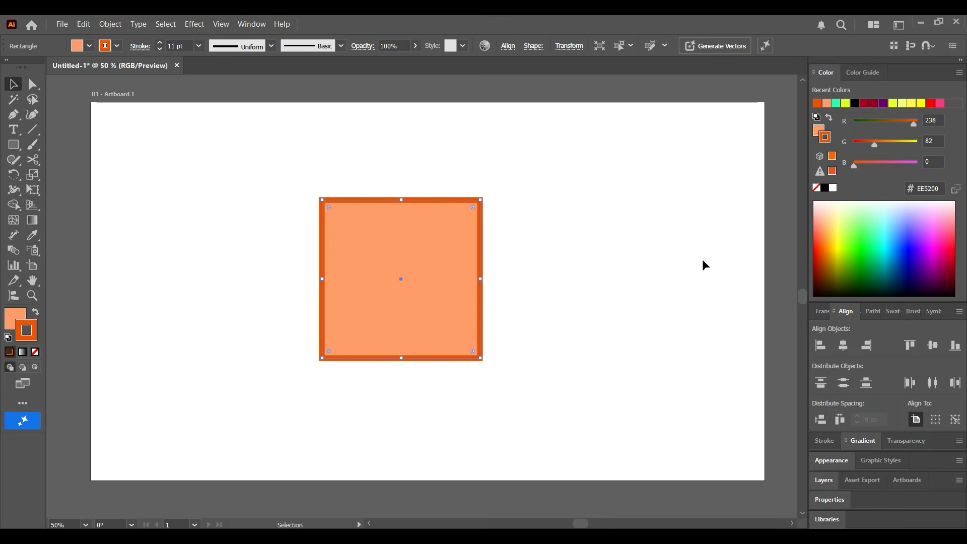
{"action": "left_click", "coordinate": [703, 260]}
{"action": "left_click", "coordinate": [401, 263]}
{"action": "left_click", "coordinate": [572, 378]}
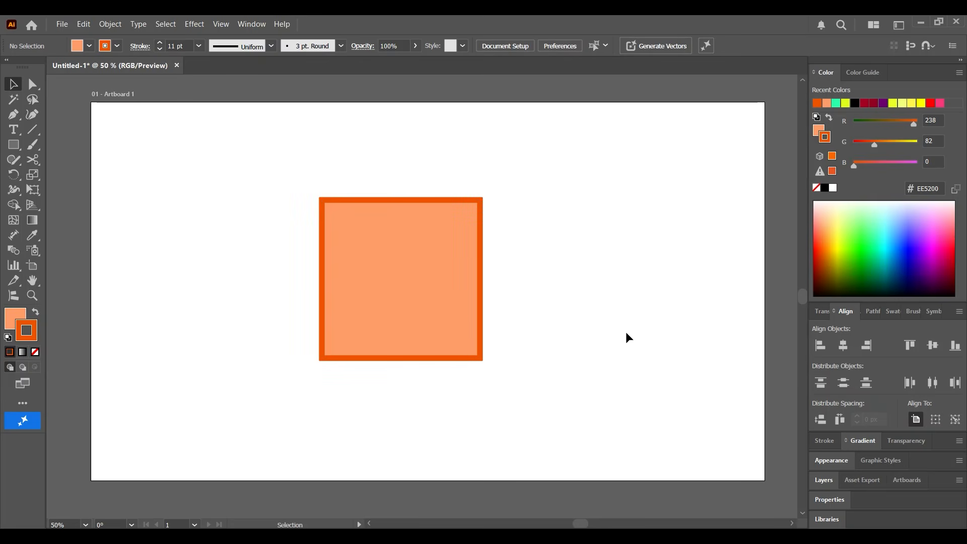
Bring up the Align options and align the orange square to the artboard's left edge
{"action": "left_click", "coordinate": [253, 25]}
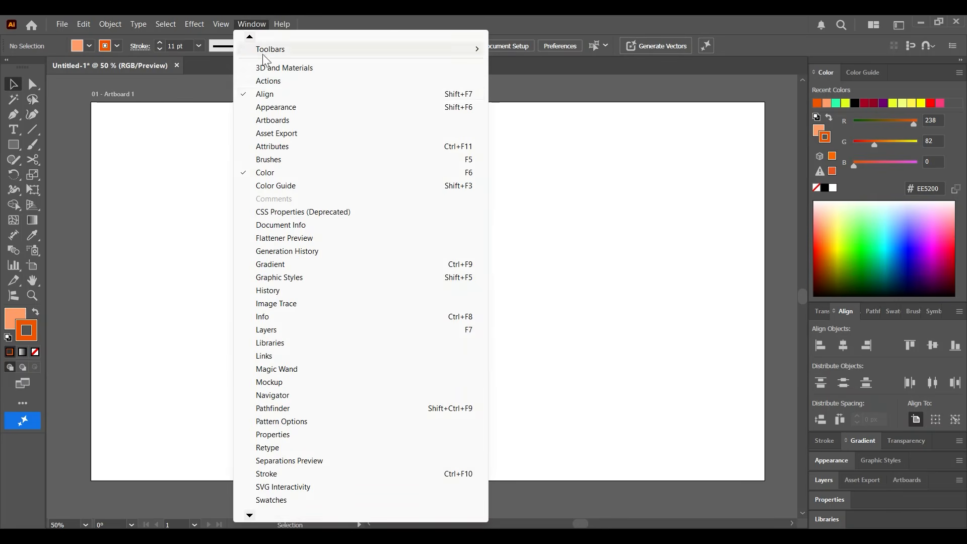
{"action": "left_click", "coordinate": [273, 93]}
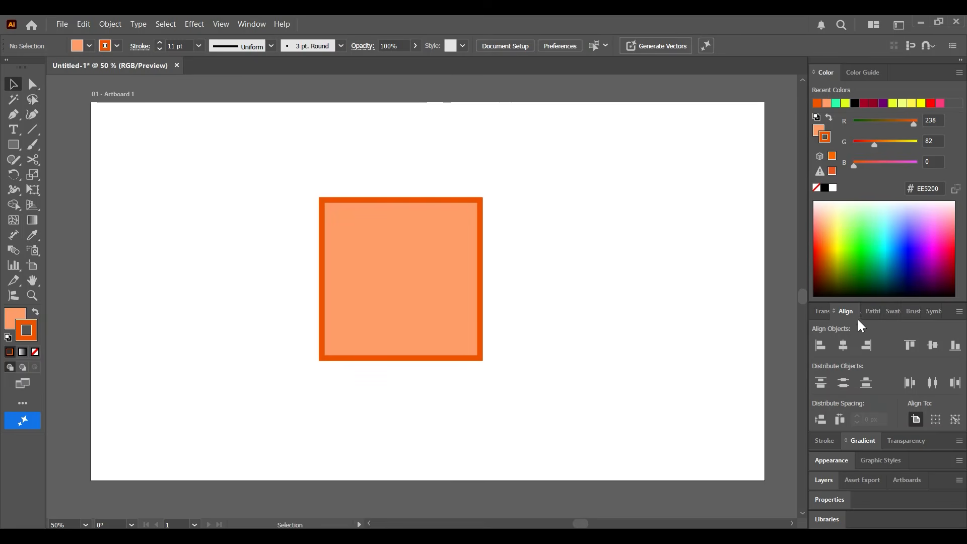
{"action": "left_click", "coordinate": [451, 290]}
{"action": "left_click", "coordinate": [820, 349]}
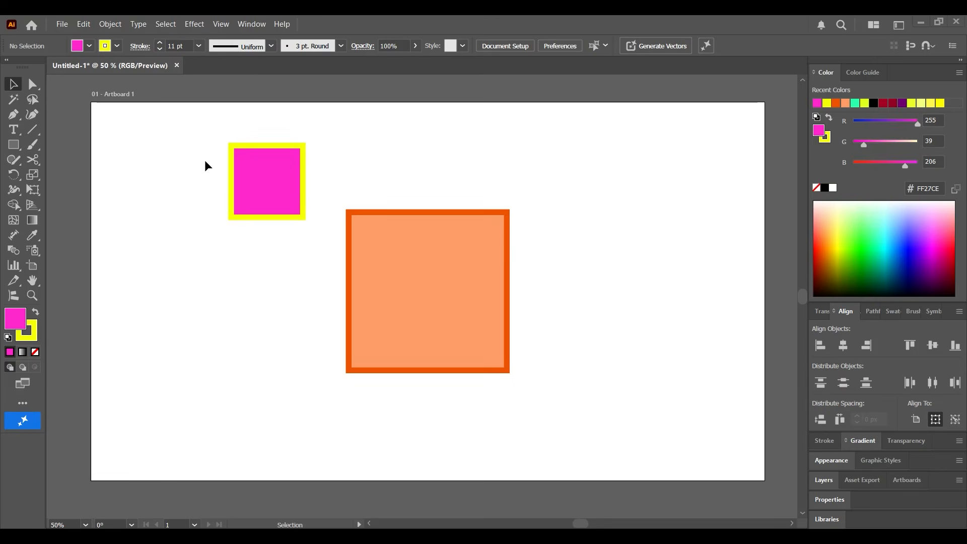
Select the pink and orange squares together, centre them on each other horizontally and vertically, and deselect them
{"action": "left_click_drag", "start_coordinate": [205, 162], "coordinate": [417, 340]}
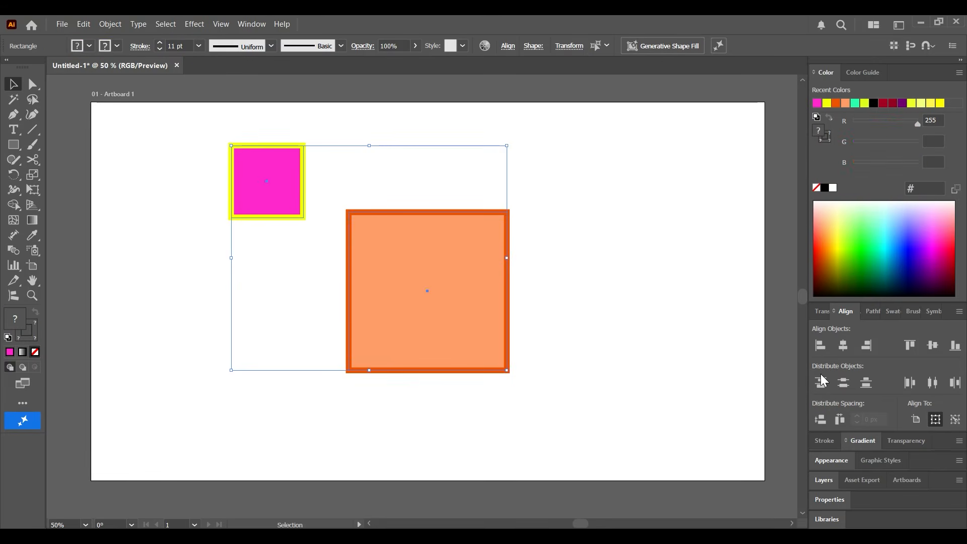
{"action": "left_click", "coordinate": [843, 346]}
{"action": "left_click", "coordinate": [932, 346]}
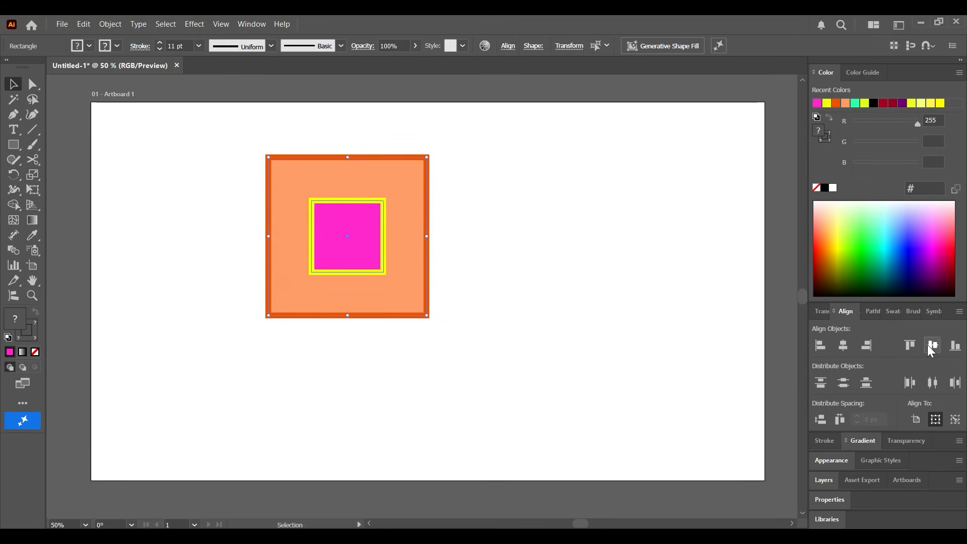
{"action": "left_click", "coordinate": [609, 405]}
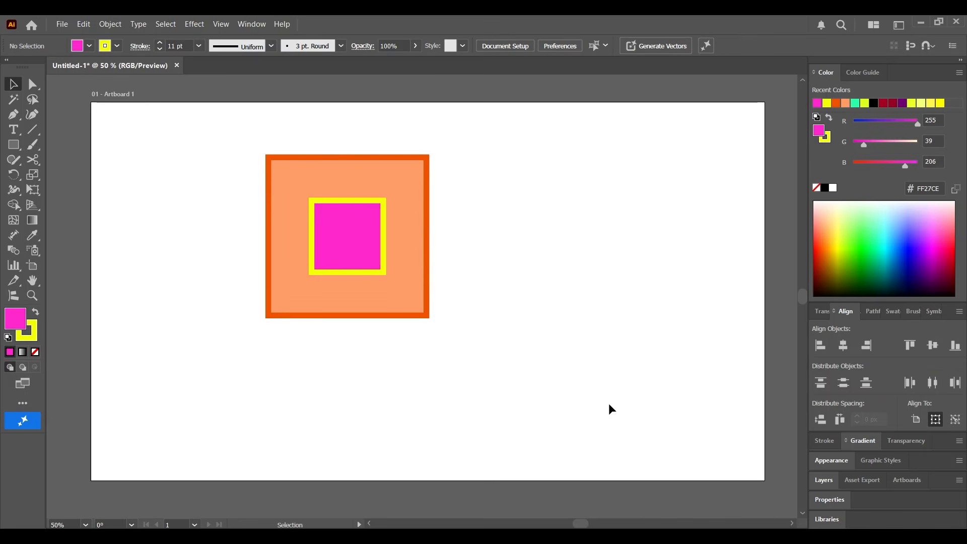
{"action": "mouse_move", "coordinate": [522, 381]}
{"action": "left_mouse_down"}
{"action": "mouse_move", "coordinate": [333, 225]}
{"action": "mouse_move", "coordinate": [343, 230]}
{"action": "left_mouse_up"}
{"action": "left_click", "coordinate": [520, 377]}
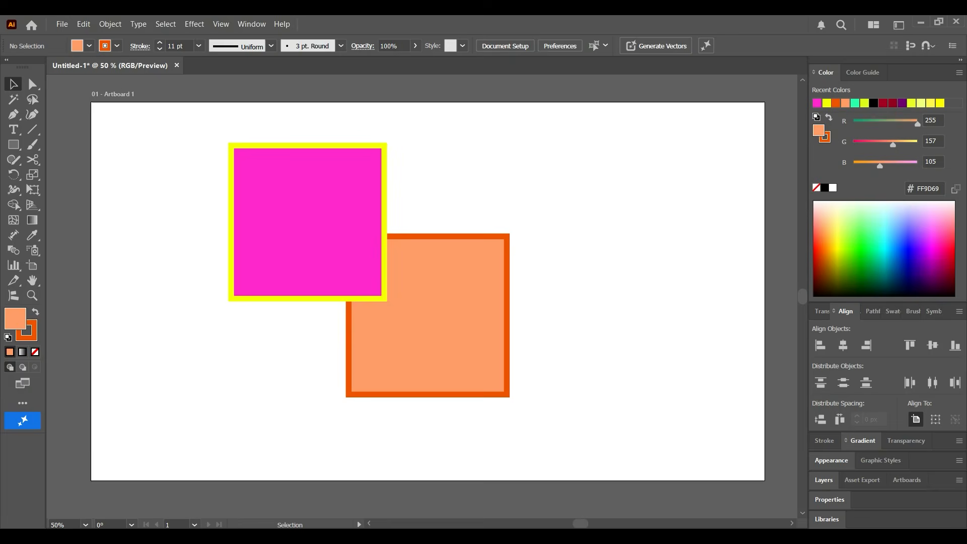
Bring up the Pathfinder options, select the pink and orange squares together, and try uniting them before undoing the merge
{"action": "left_click", "coordinate": [873, 312]}
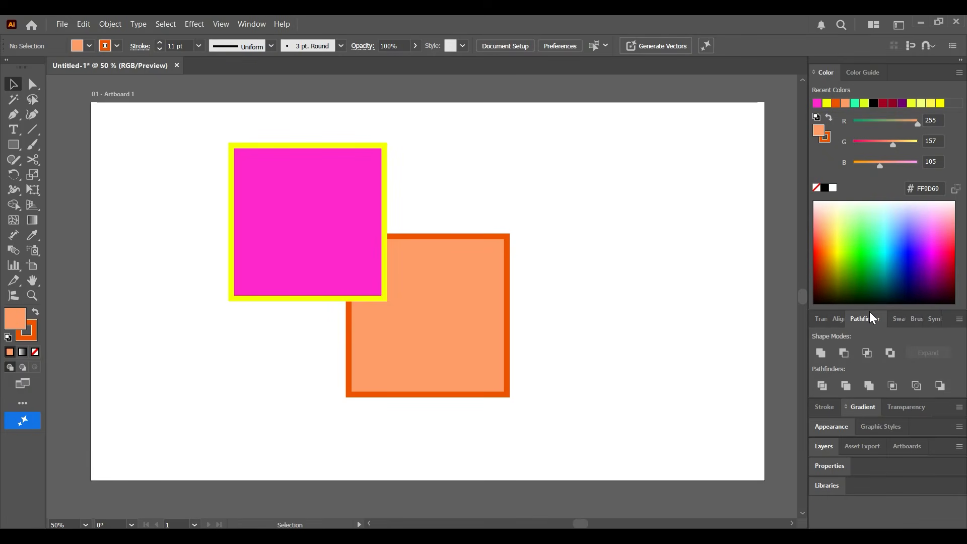
{"action": "left_click_drag", "start_coordinate": [588, 313], "coordinate": [348, 238]}
{"action": "left_click", "coordinate": [818, 352]}
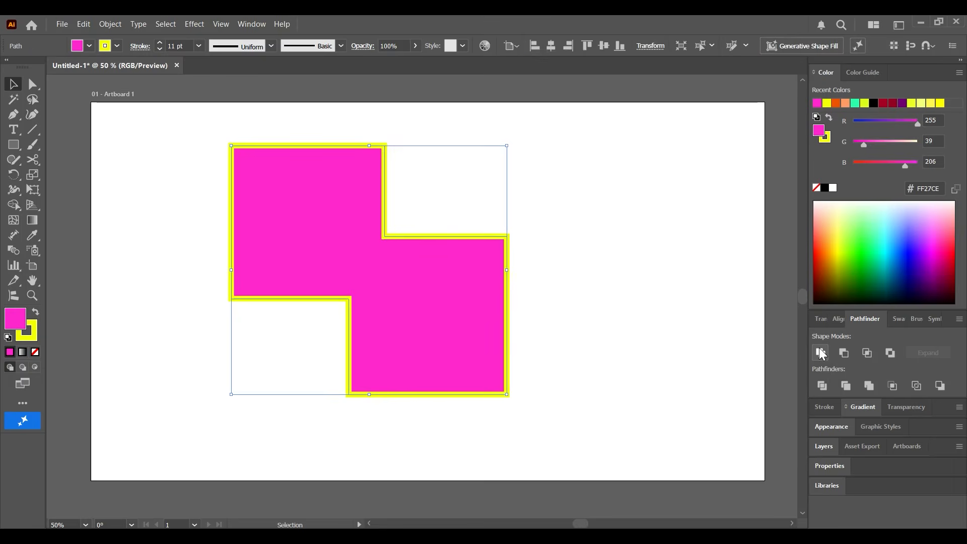
{"action": "left_click", "coordinate": [656, 319]}
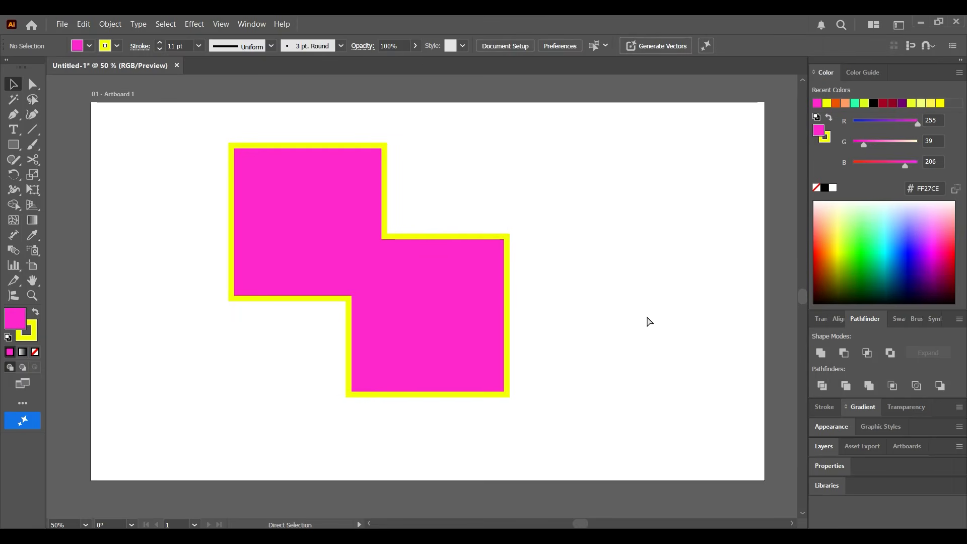
{"action": "key", "text": "ctrl+z"}
{"action": "key", "text": "ctrl+z"}
Try subtracting the front pink square from the orange square with Minus Front, and undo it
{"action": "left_click", "coordinate": [844, 353]}
{"action": "left_click", "coordinate": [645, 325]}
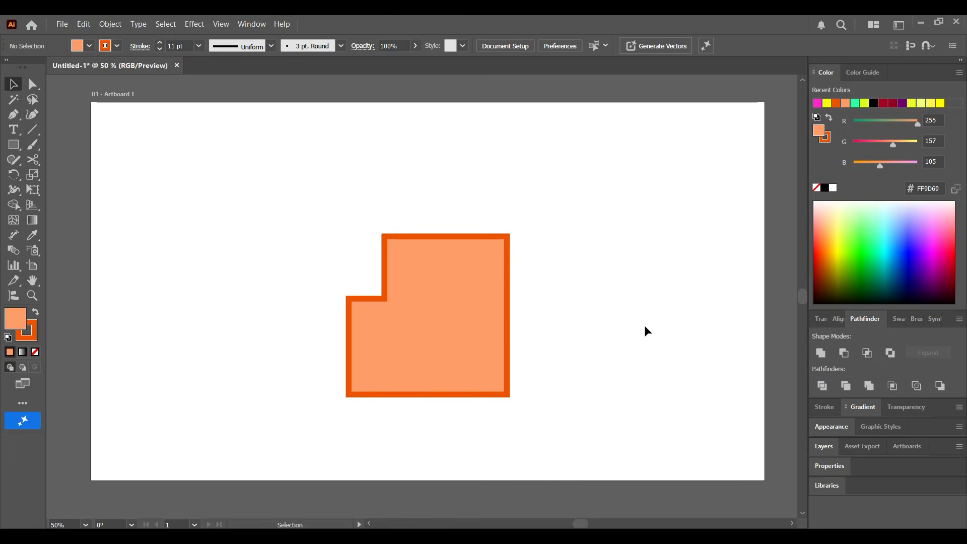
{"action": "key", "text": "ctrl+z"}
{"action": "key", "text": "ctrl+z"}
Try reducing the two squares to their overlapping area with Intersect, and undo it
{"action": "left_click", "coordinate": [868, 359]}
{"action": "left_click", "coordinate": [579, 306]}
{"action": "key", "text": "ctrl+z"}
{"action": "key", "text": "ctrl+z"}
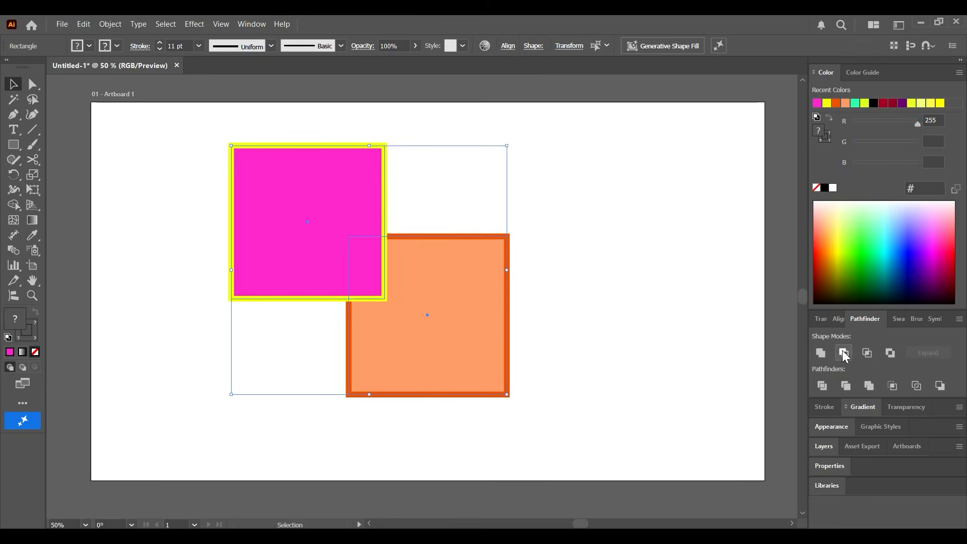
Exclude the overlap of the two squares and move the combined shape about 99 px right and 12 px down
{"action": "left_click", "coordinate": [890, 352]}
{"action": "left_click", "coordinate": [556, 305]}
{"action": "left_click_drag", "start_coordinate": [489, 316], "coordinate": [538, 322]}
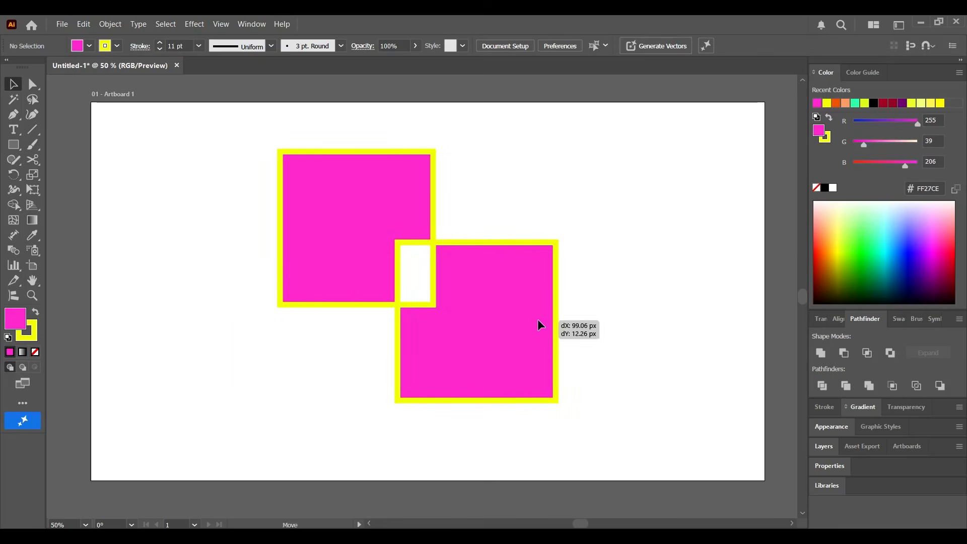
{"action": "left_click", "coordinate": [616, 329]}
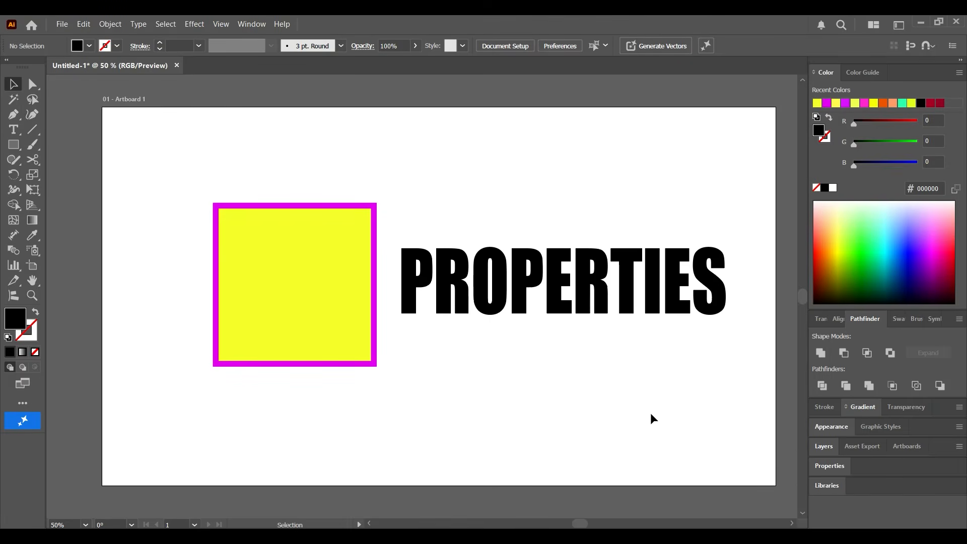
Bring up the Properties options and examine the settings offered for the yellow square, the PROPERTIES text and an empty selection
{"action": "left_click", "coordinate": [827, 466]}
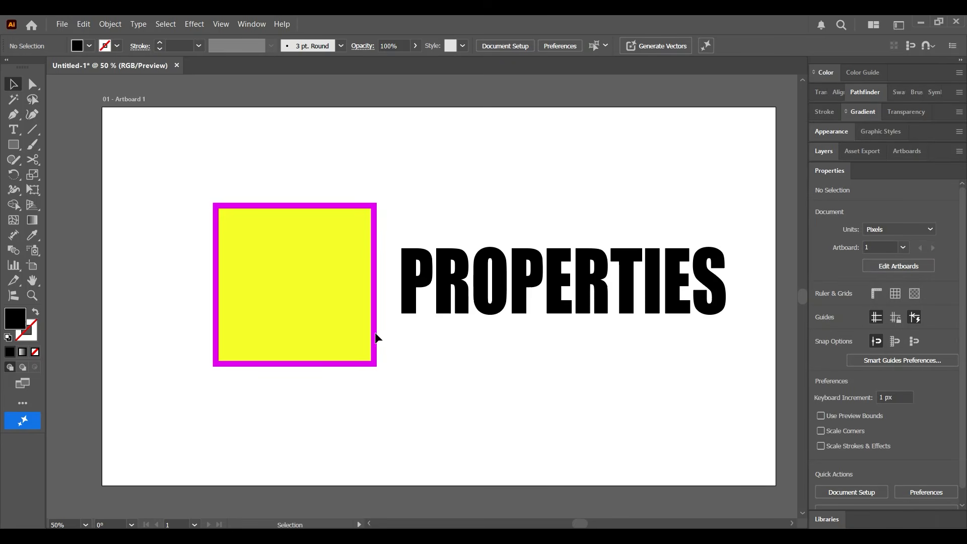
{"action": "left_click", "coordinate": [328, 295]}
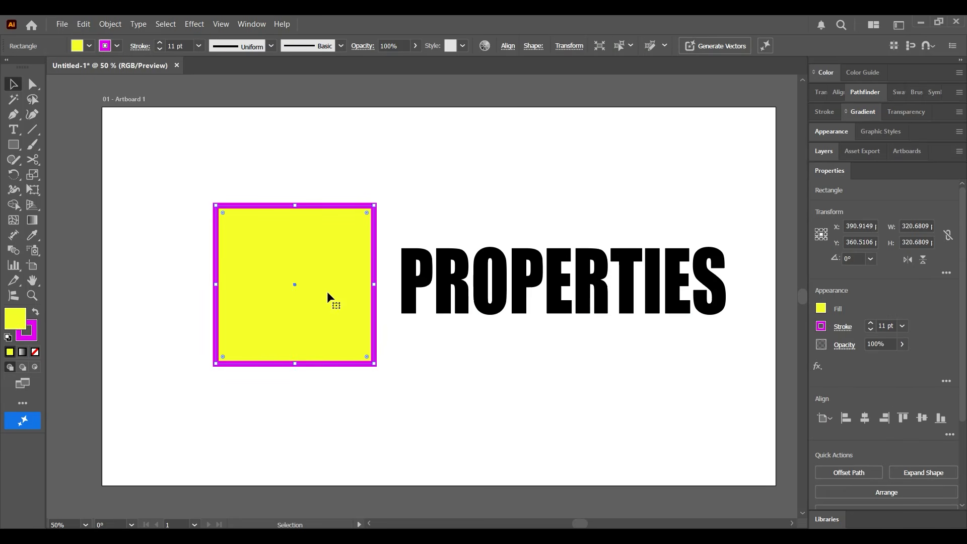
{"action": "left_click", "coordinate": [529, 289]}
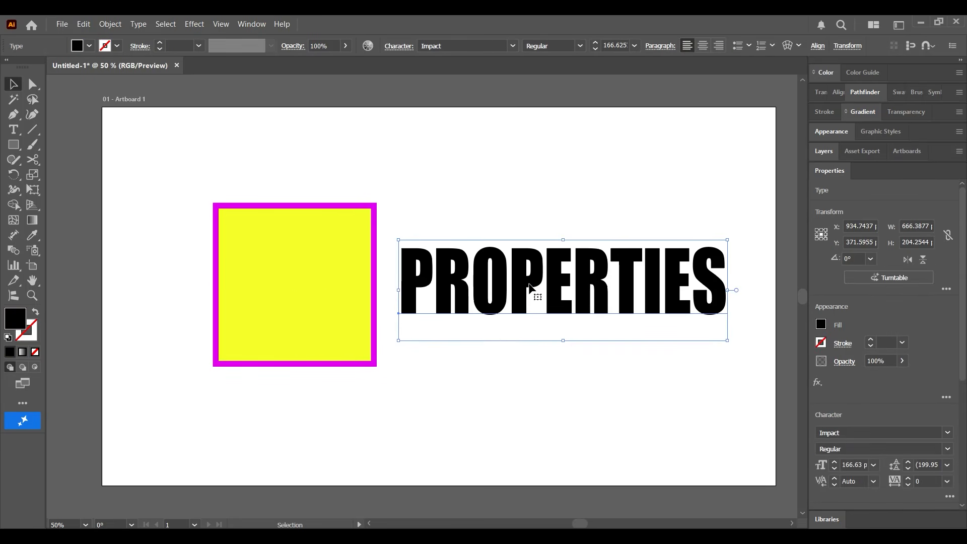
{"action": "left_click", "coordinate": [635, 411]}
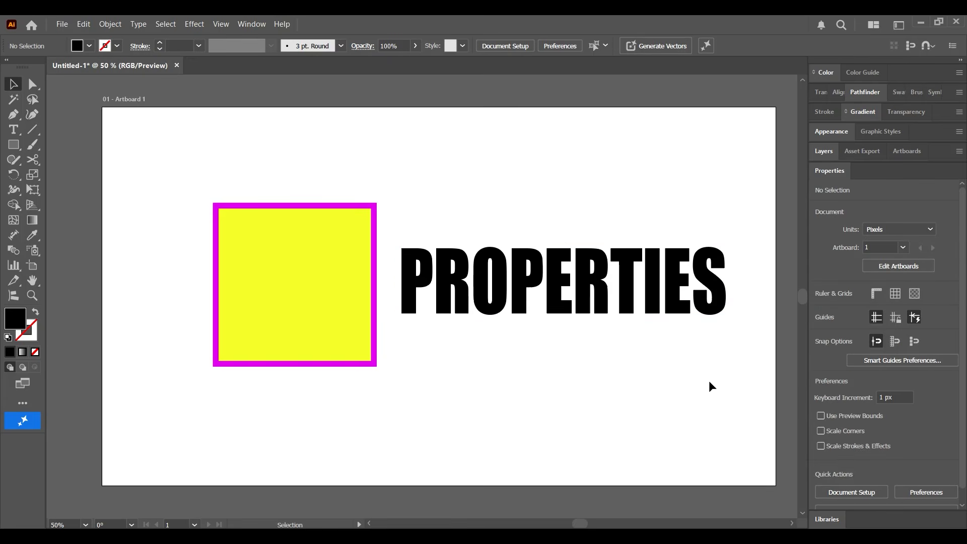
{"action": "left_click", "coordinate": [355, 308]}
{"action": "left_click", "coordinate": [516, 290]}
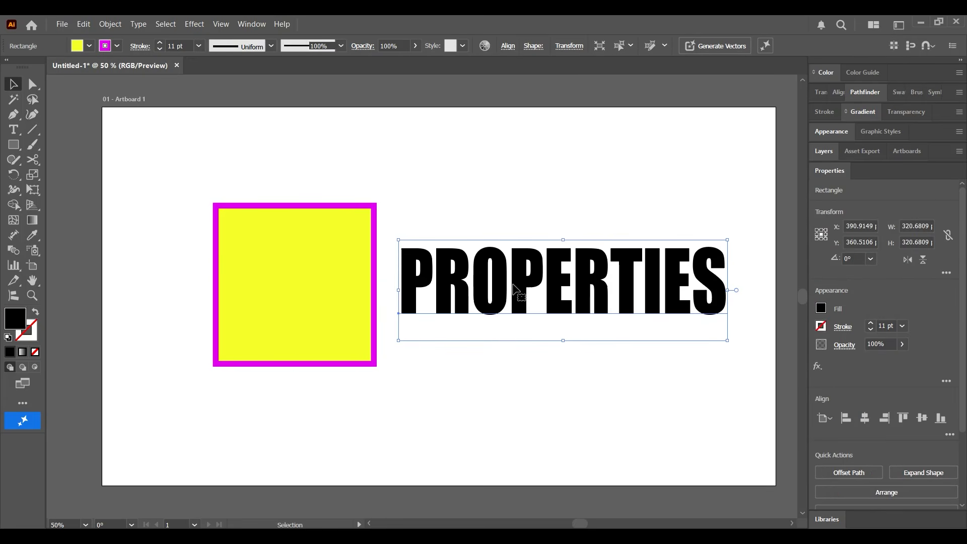
{"action": "scroll", "coordinate": [888, 318], "scroll_direction": "down", "scroll_amount": 5}
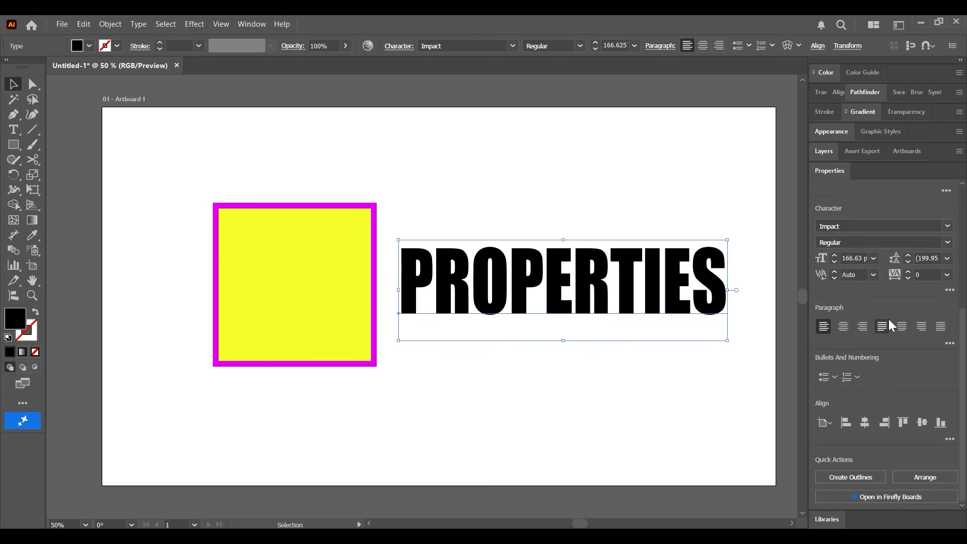
{"action": "left_click", "coordinate": [656, 376]}
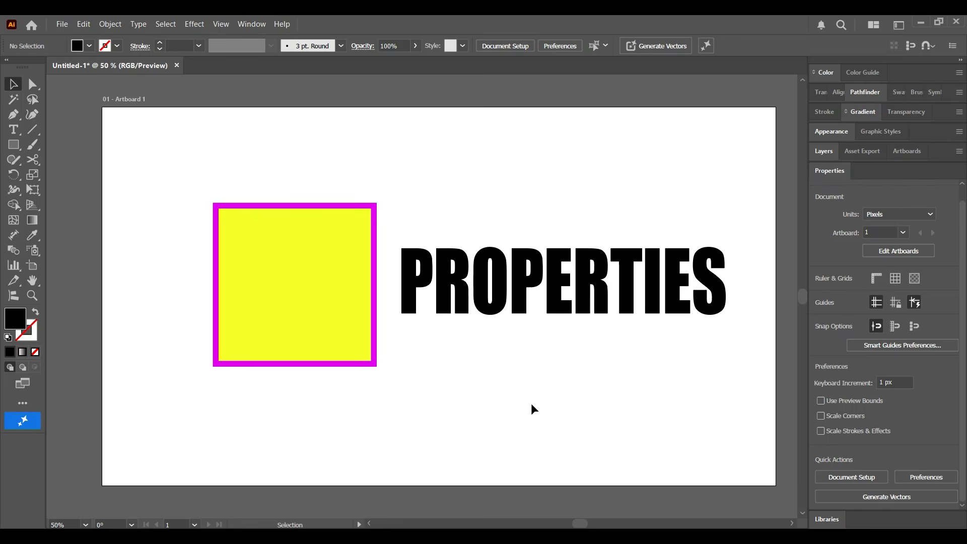
Switch through the Rectangle, Pen and Selection tools to examine the properties offered for each
{"action": "left_click", "coordinate": [14, 147]}
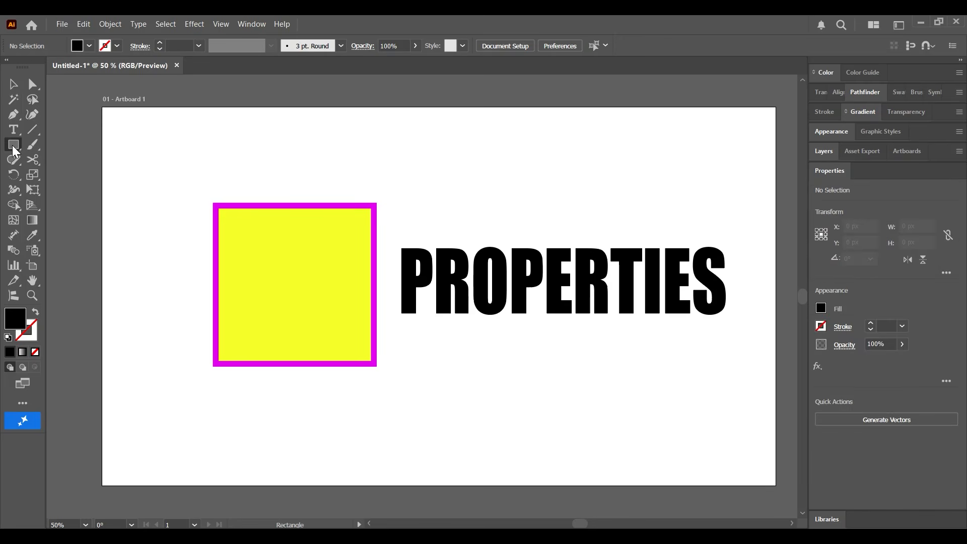
{"action": "left_click", "coordinate": [14, 114]}
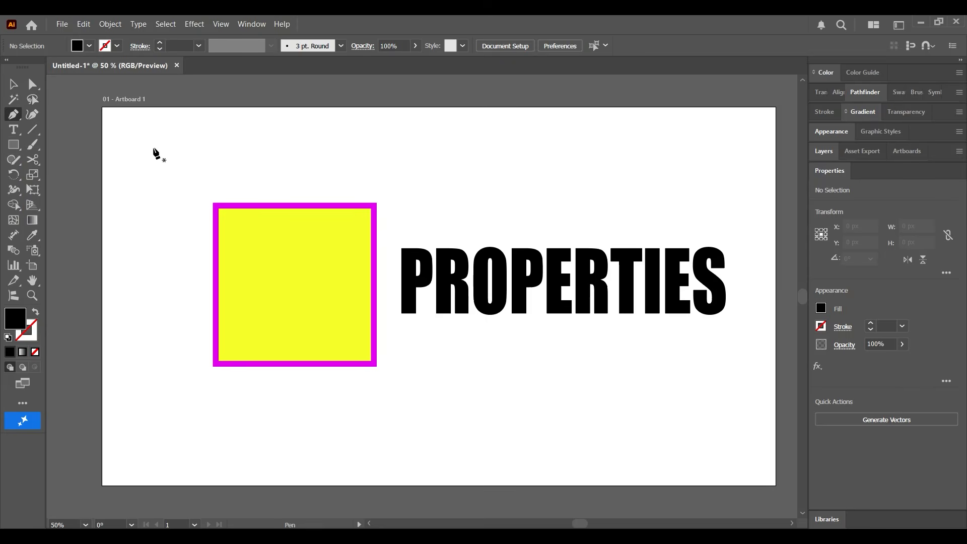
{"action": "left_click", "coordinate": [14, 86]}
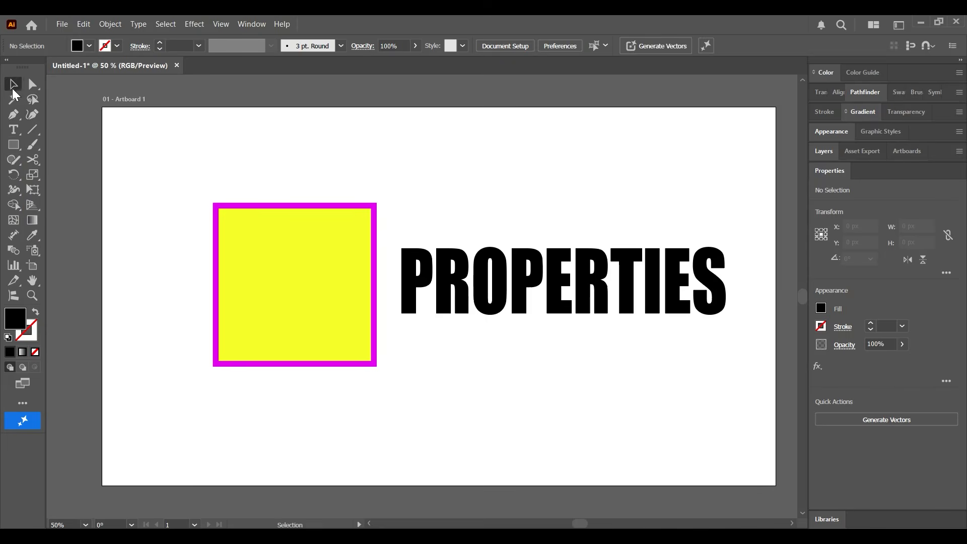
{"action": "left_click_drag", "start_coordinate": [492, 196], "coordinate": [475, 186]}
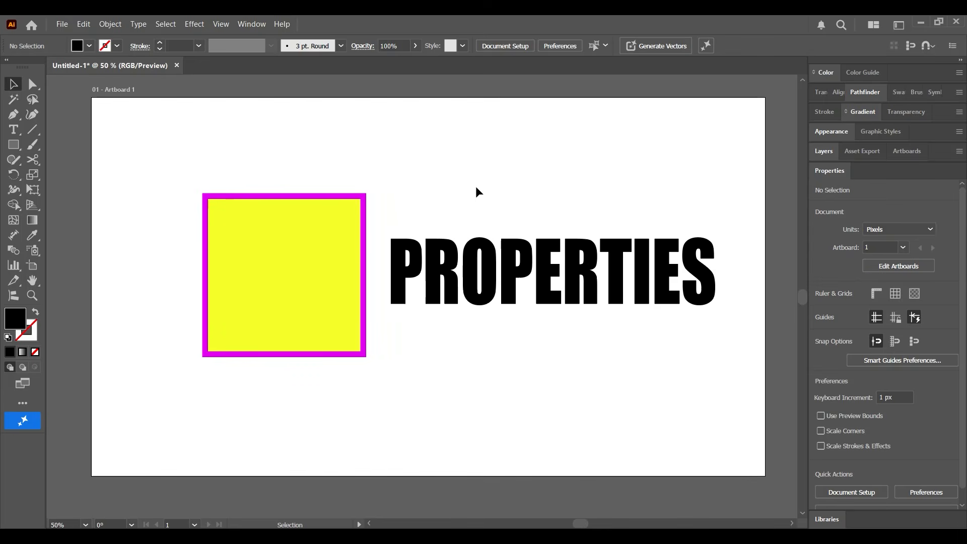